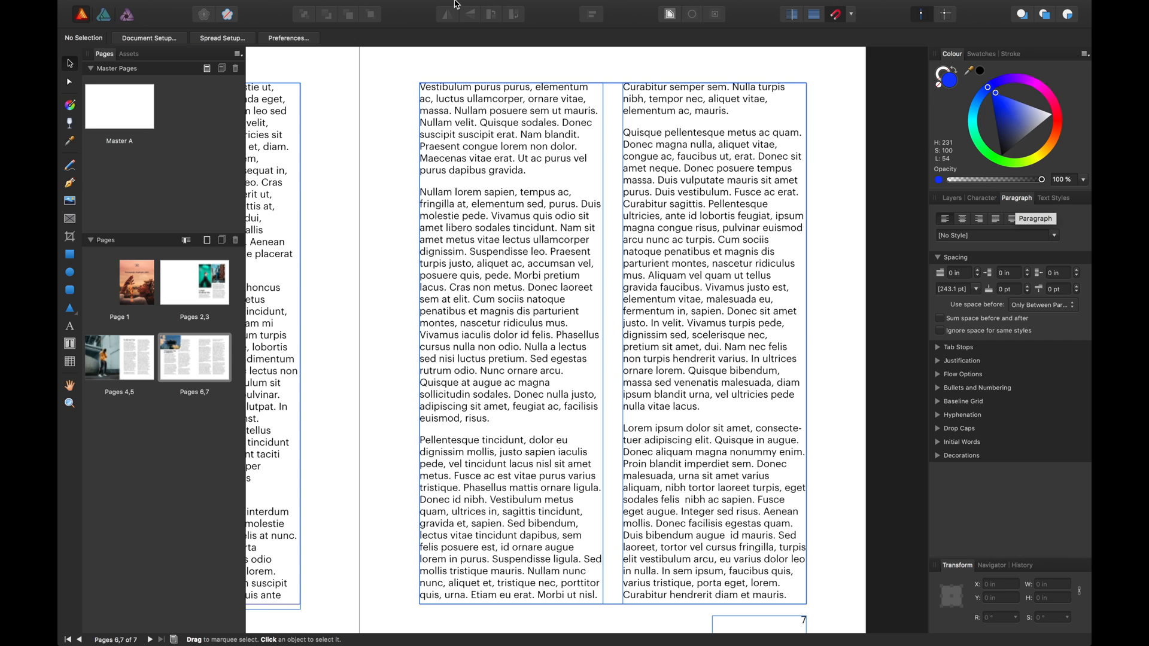
Look up the Paragraph entry in the list of available studio panels.
{"action": "left_click", "coordinate": [435, 6]}
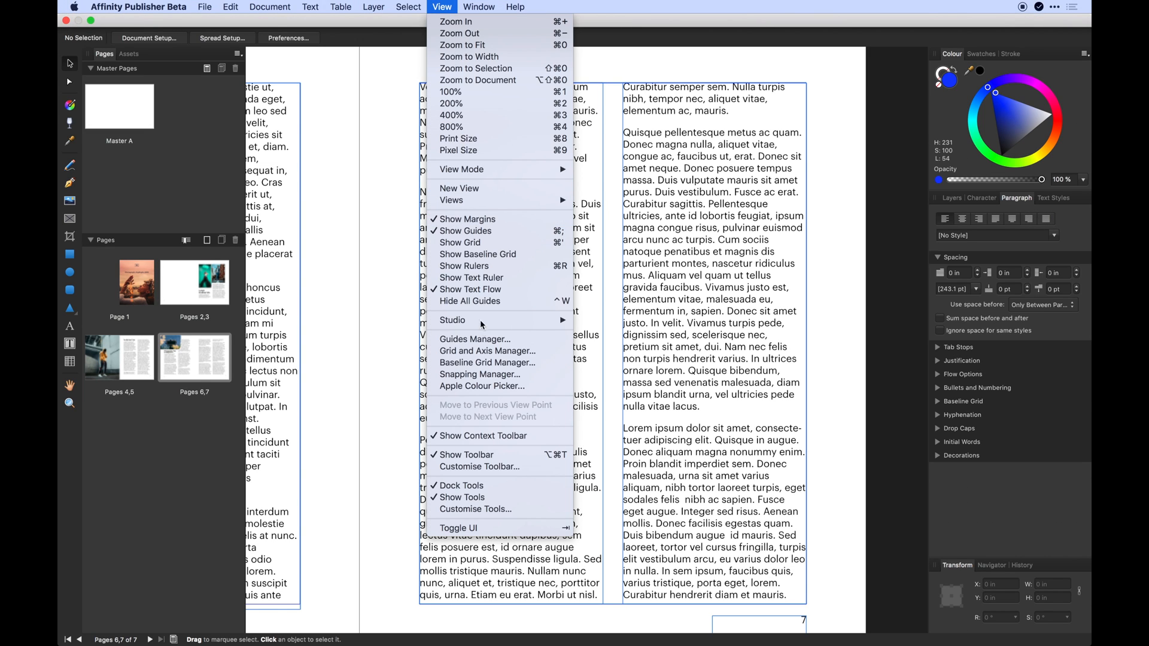
{"action": "mouse_move", "coordinate": [485, 322]}
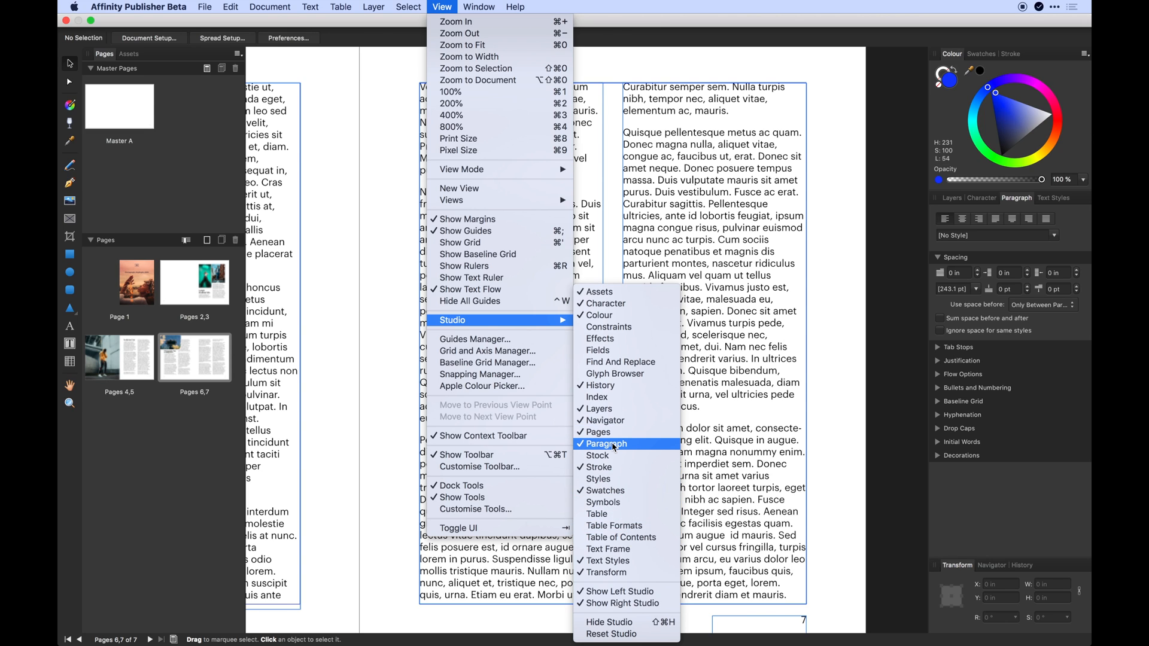
{"action": "left_click", "coordinate": [837, 321]}
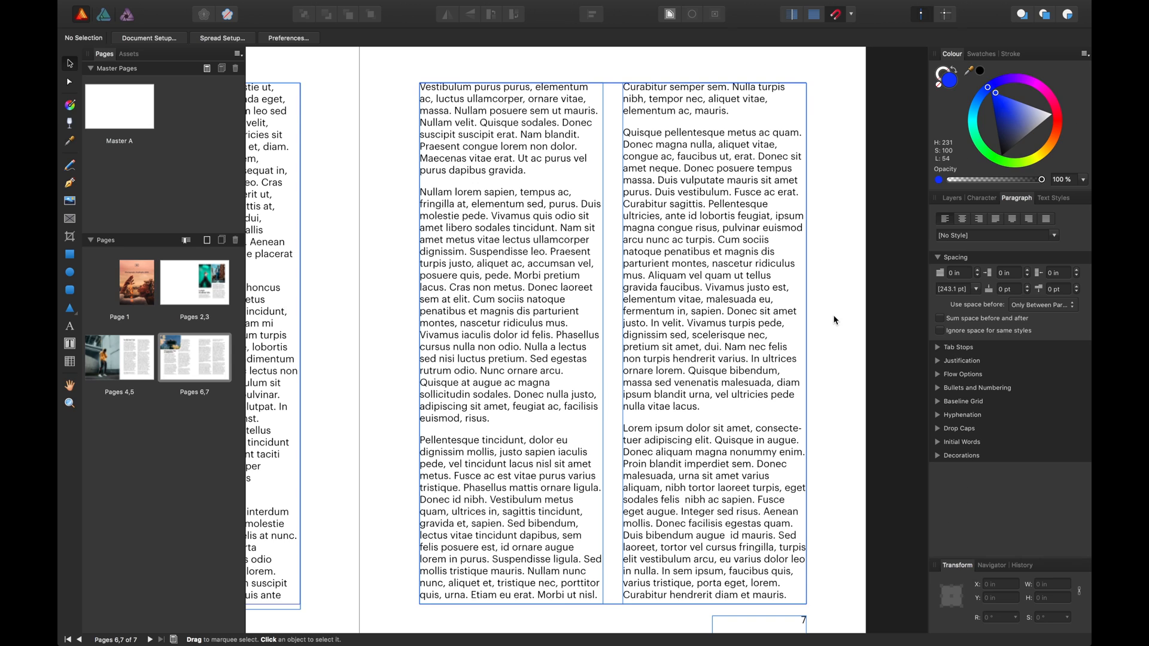
Reveal the paragraph flow options and shorten the two-column text frame on page 7 to about 5.96 in high.
{"action": "left_click", "coordinate": [937, 374]}
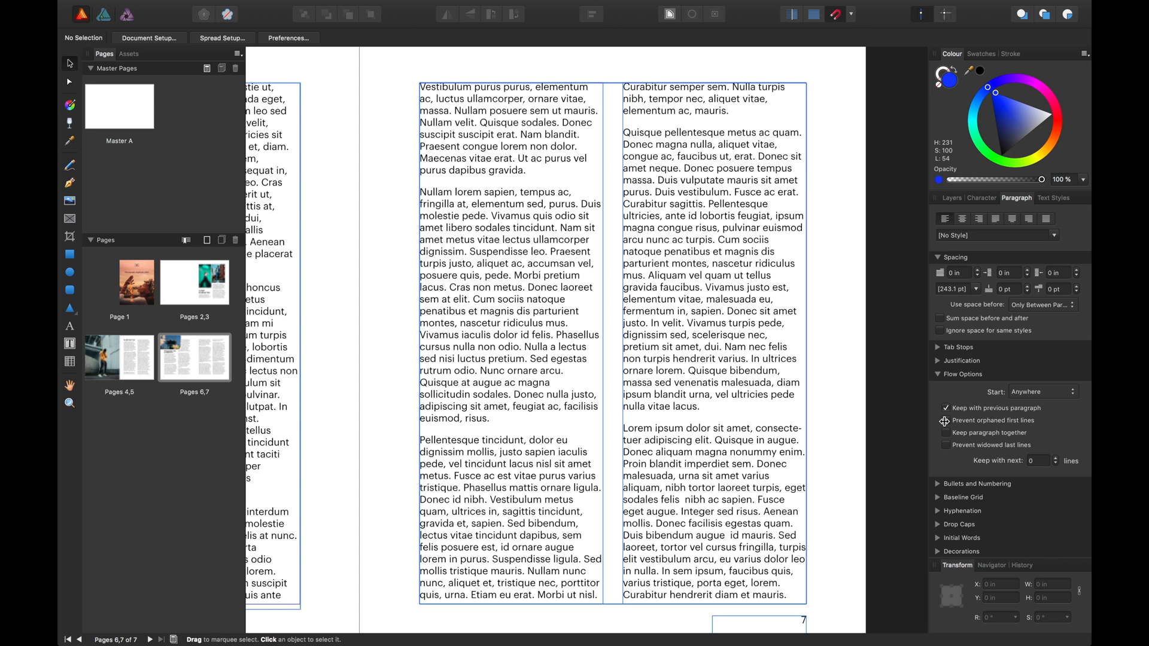
{"action": "left_click", "coordinate": [689, 443]}
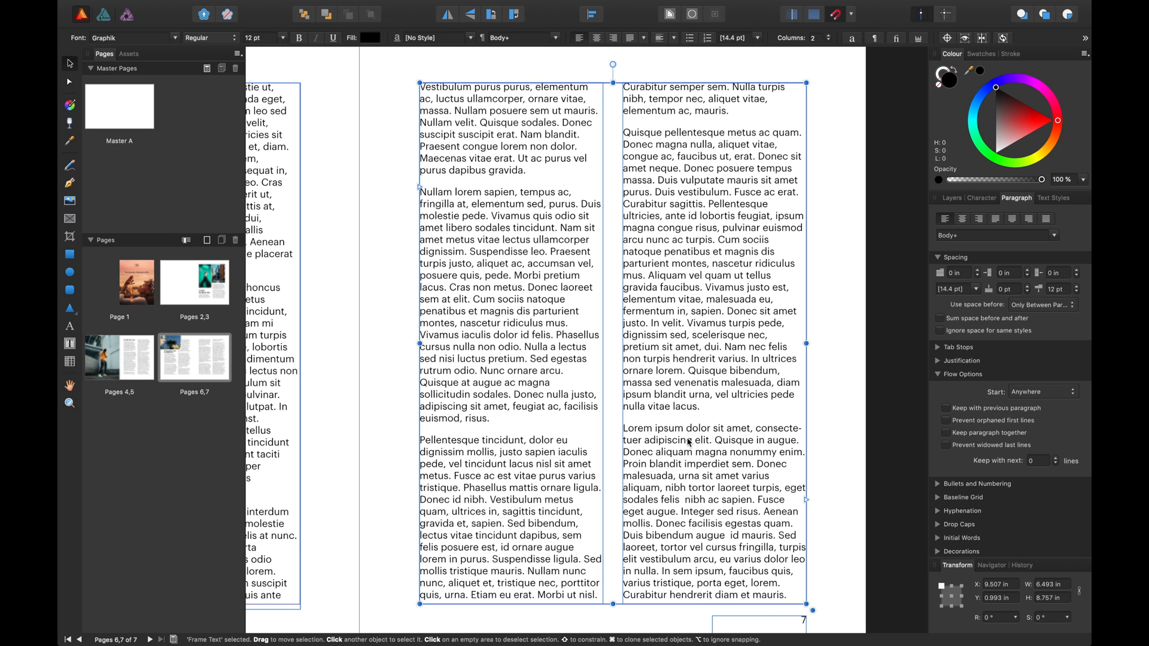
{"action": "left_click_drag", "start_coordinate": [611, 603], "coordinate": [611, 438]}
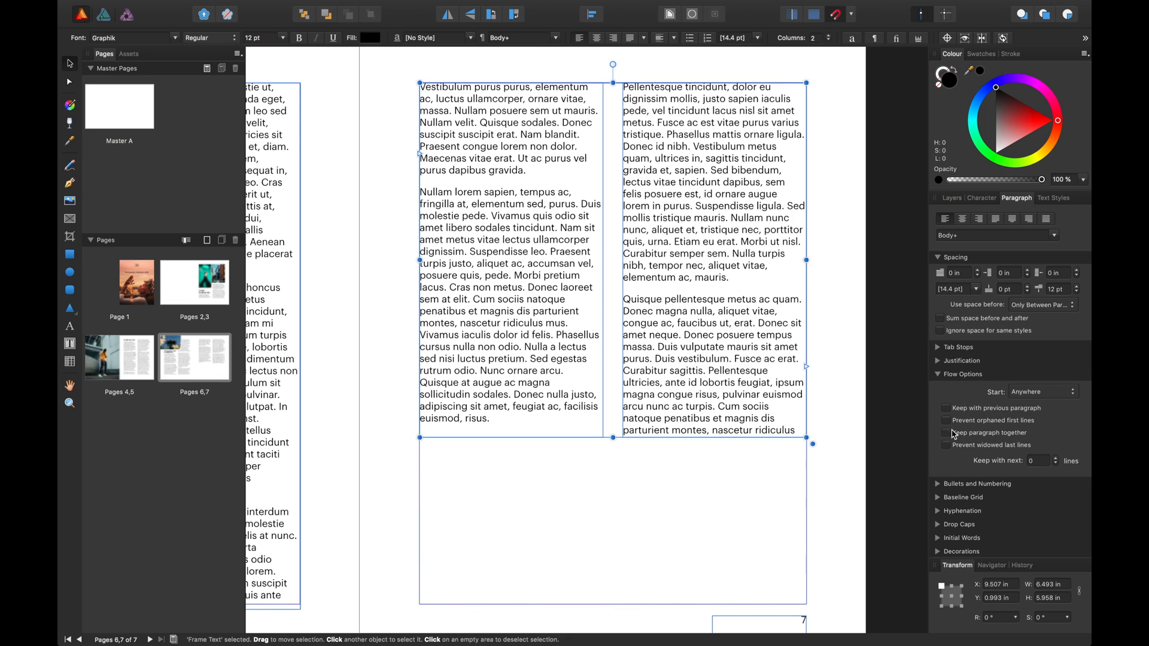
Try the Keep with previous paragraph and Prevent orphaned first lines options on the text frame, switching each off again.
{"action": "left_click", "coordinate": [946, 408]}
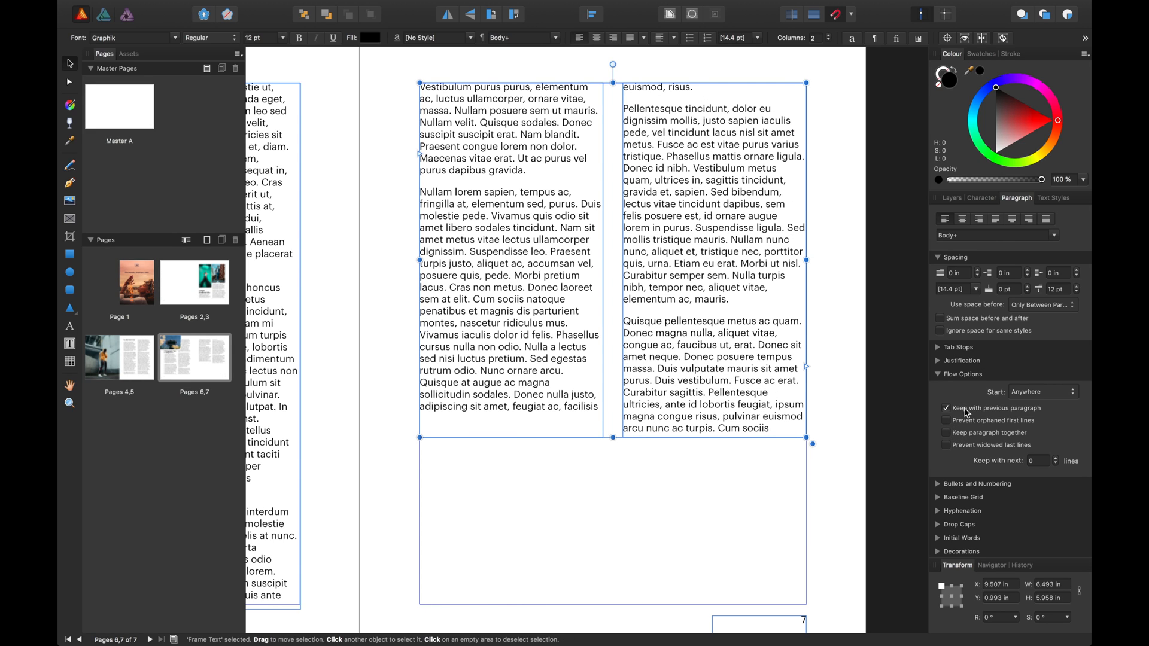
{"action": "left_click", "coordinate": [967, 412]}
{"action": "left_click", "coordinate": [961, 424]}
{"action": "left_click", "coordinate": [962, 424]}
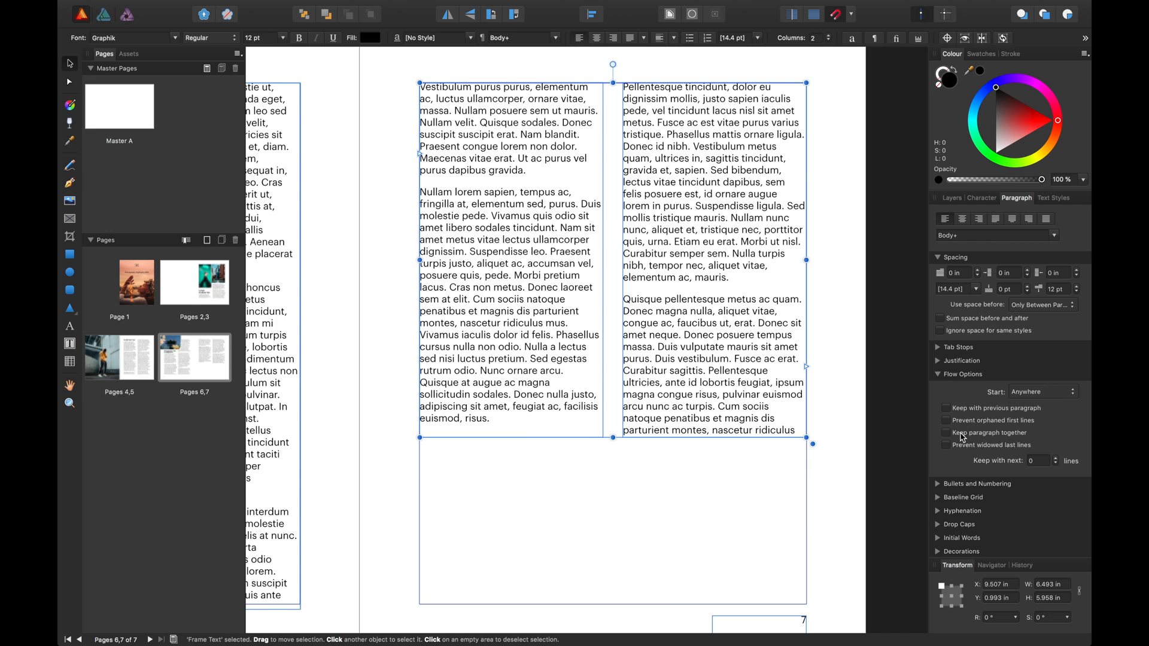
Extend the page 7 text frame to about 8.49 in high and turn off Keep paragraph together.
{"action": "left_click_drag", "start_coordinate": [612, 437], "coordinate": [623, 588]}
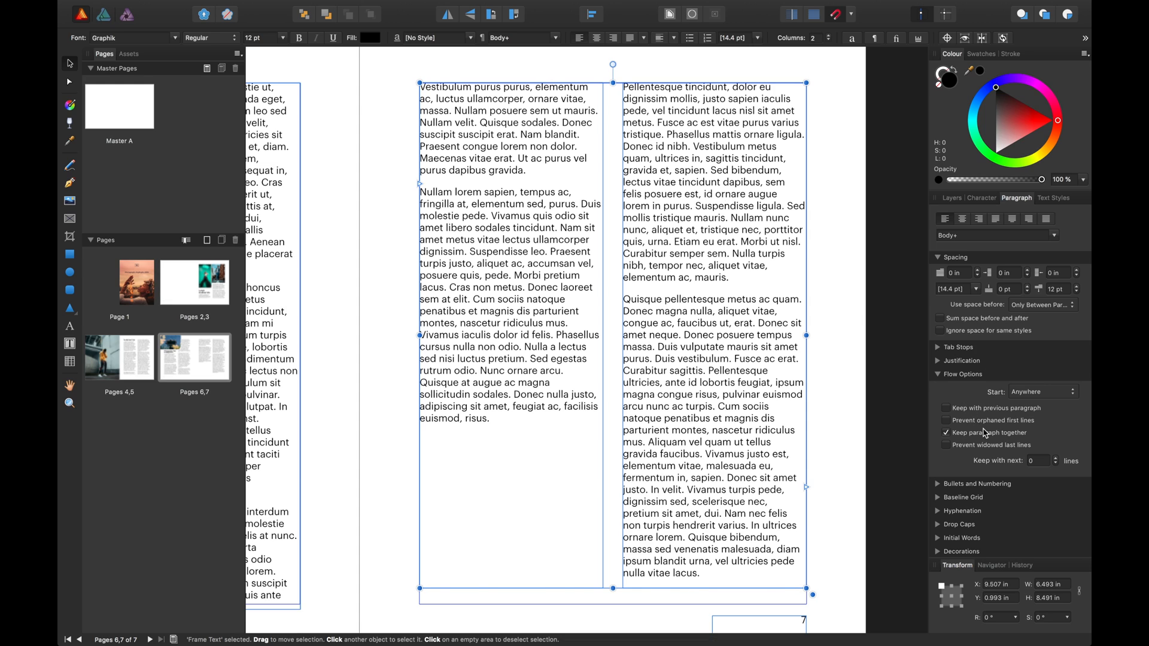
{"action": "left_click", "coordinate": [946, 432]}
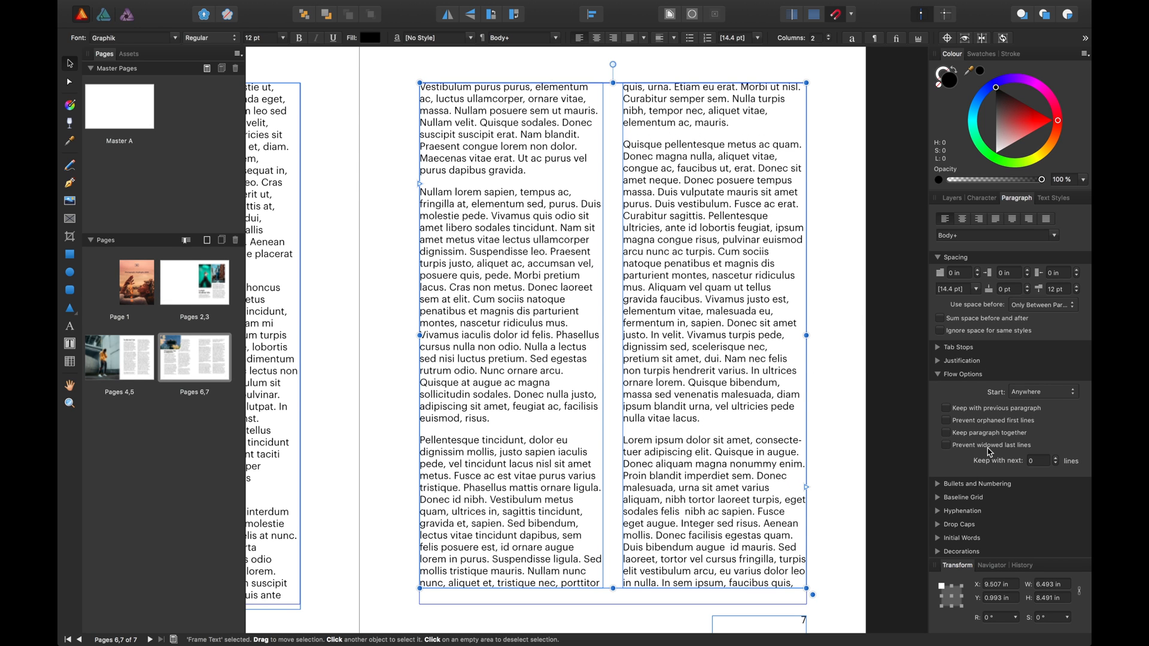
Set Keep with next to 8 lines and try the Prevent widowed last lines option on the text frame.
{"action": "left_click", "coordinate": [1052, 458]}
{"action": "left_click", "coordinate": [1053, 458]}
{"action": "left_click", "coordinate": [1003, 448]}
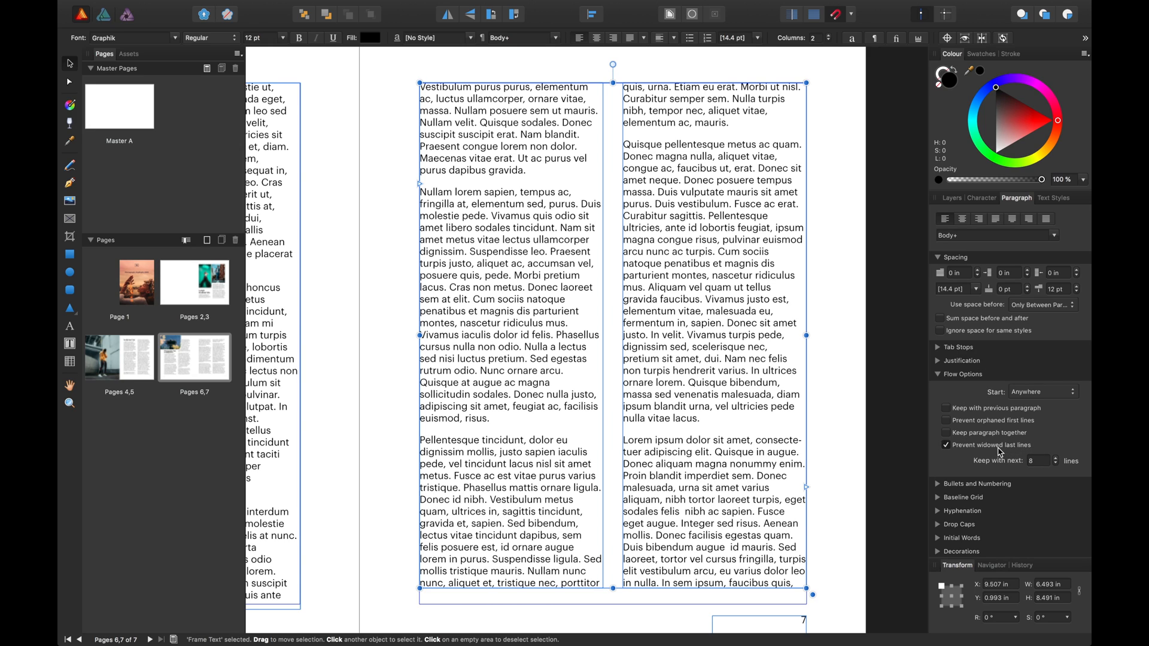
Review the Start choices in the paragraph flow options, leave it at Anywhere and collapse the section.
{"action": "left_click", "coordinate": [1048, 402]}
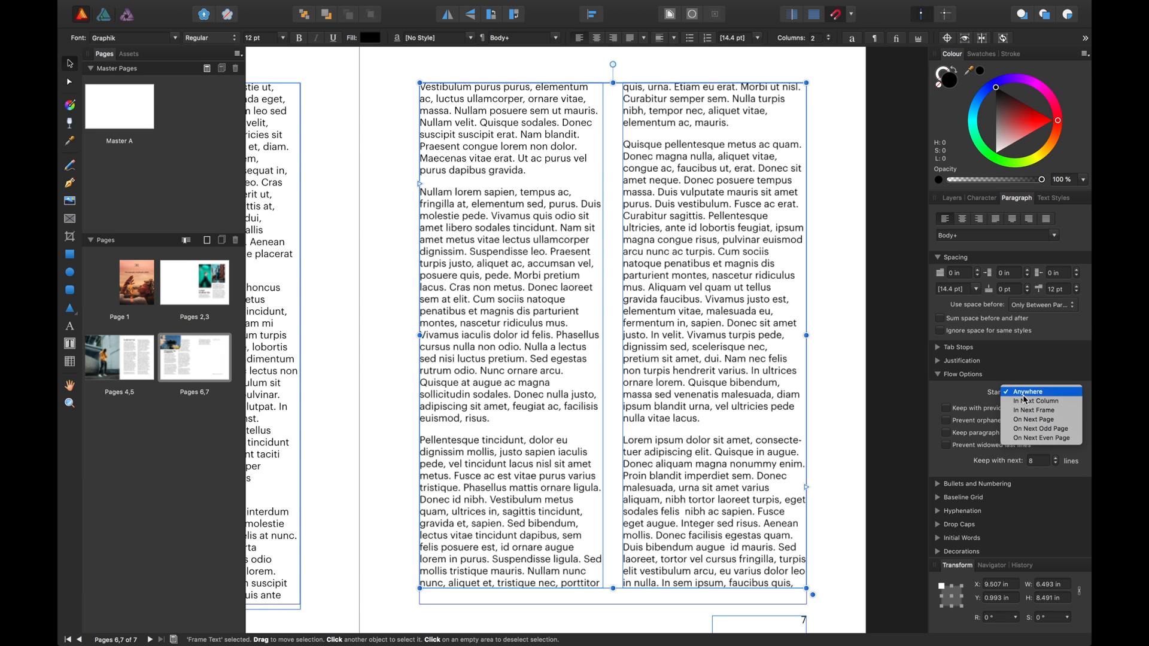
{"action": "left_click", "coordinate": [1024, 395]}
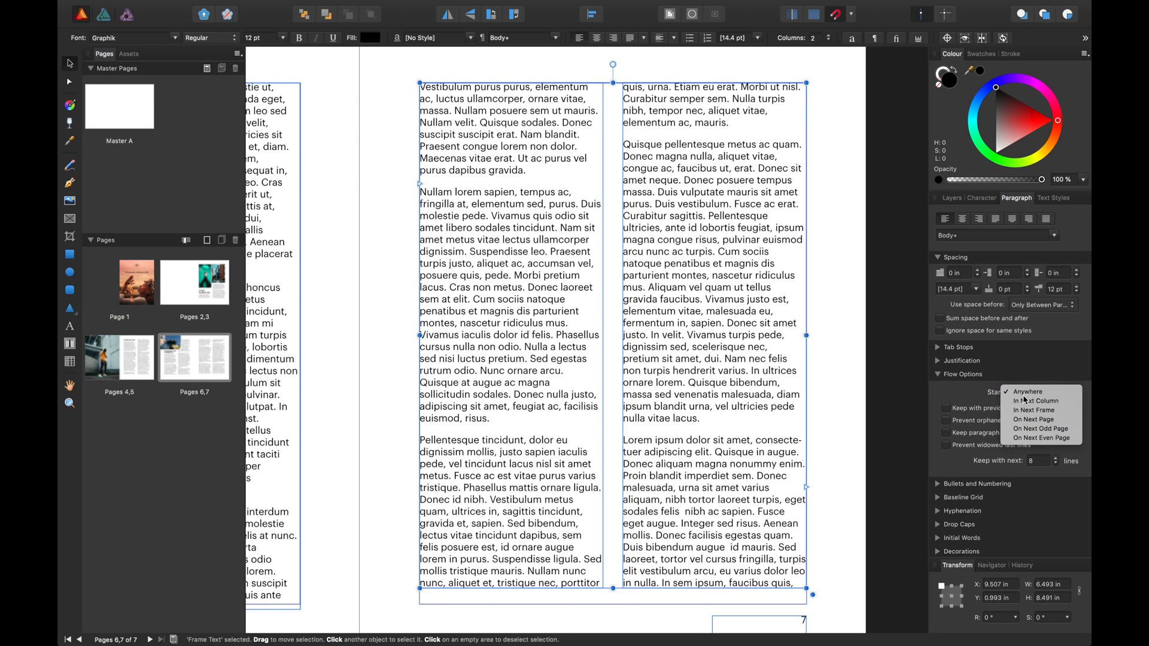
{"action": "left_click", "coordinate": [834, 287]}
{"action": "left_click", "coordinate": [726, 274]}
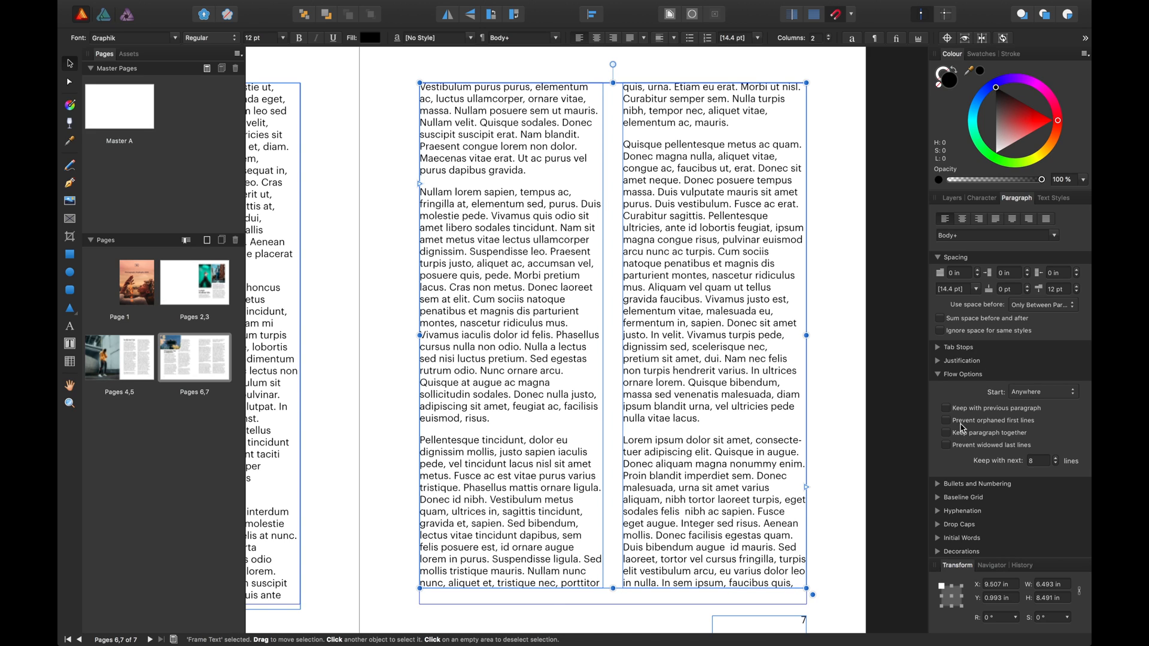
{"action": "left_click", "coordinate": [939, 375]}
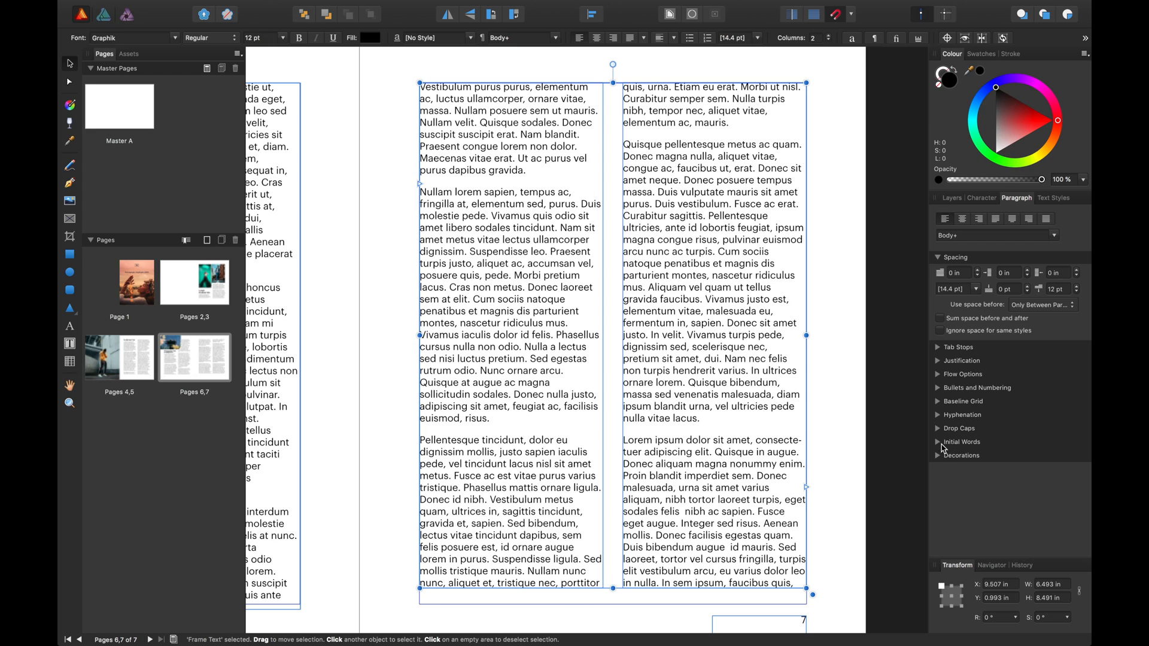
Try auto-hyphenation on the text frame's paragraphs, switch it off again and collapse the hyphenation settings.
{"action": "left_click", "coordinate": [939, 415]}
{"action": "scroll", "coordinate": [1018, 442], "scroll_direction": "down", "scroll_amount": 1}
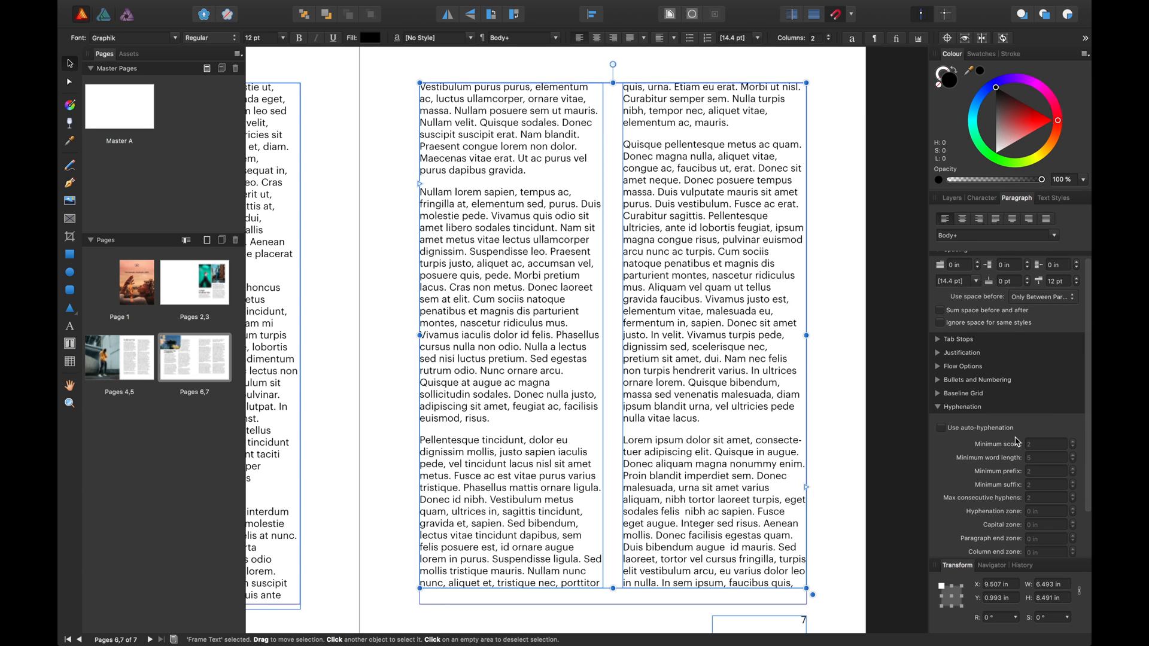
{"action": "left_click", "coordinate": [991, 431]}
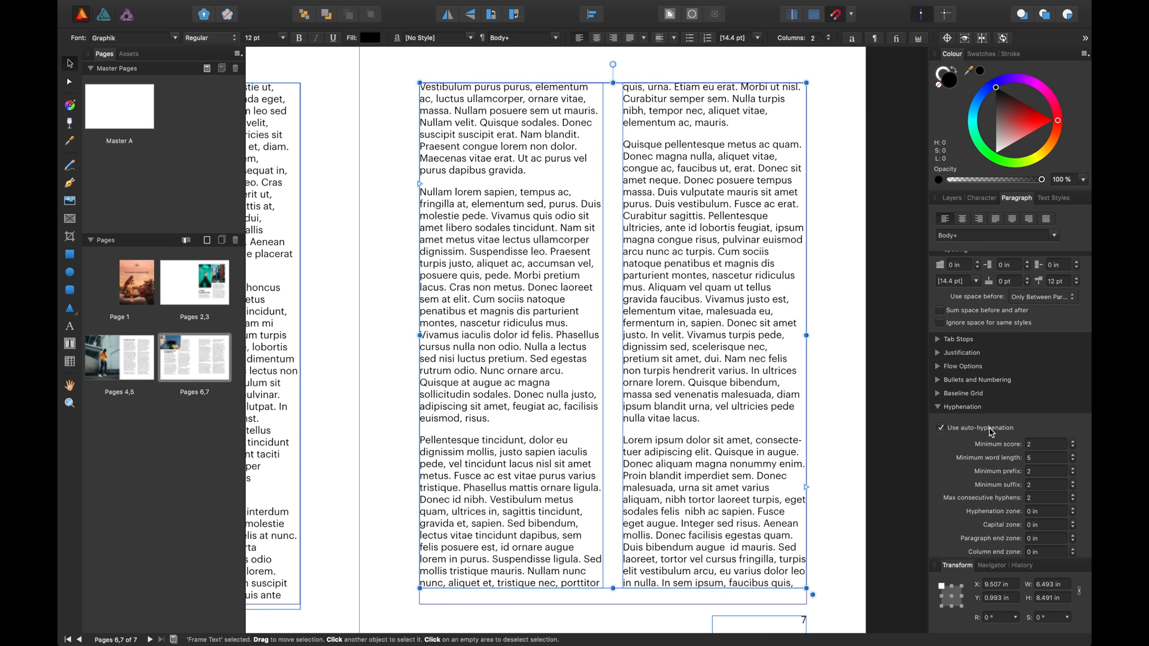
{"action": "scroll", "coordinate": [715, 342], "scroll_direction": "down", "scroll_amount": 2}
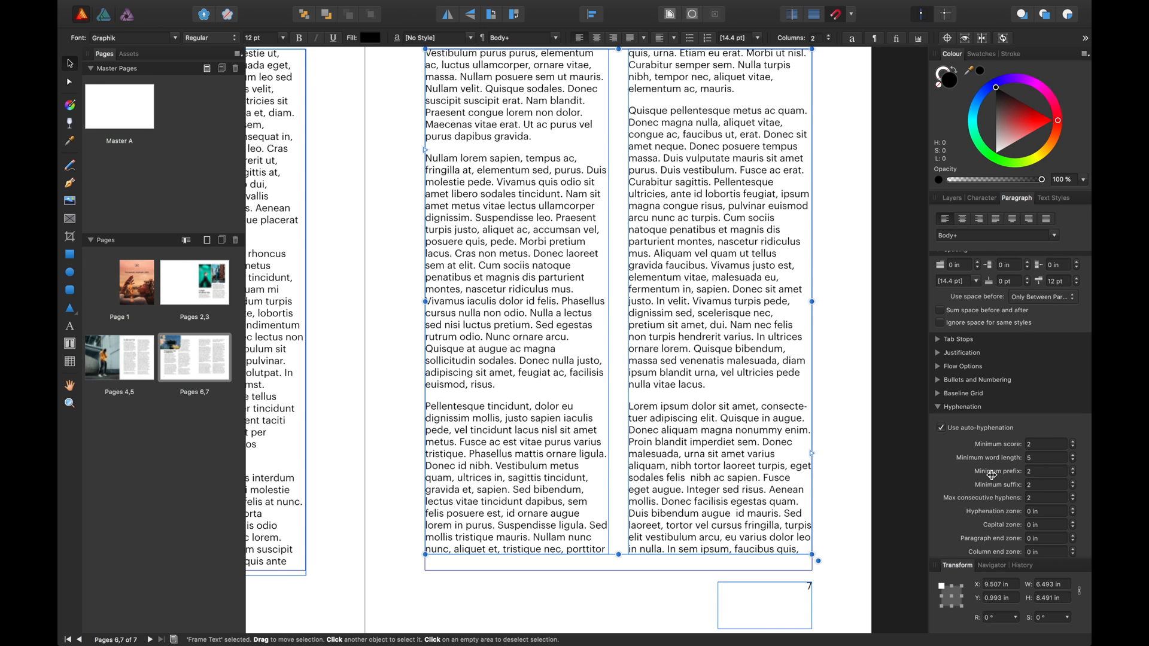
{"action": "left_click", "coordinate": [941, 428]}
{"action": "left_click", "coordinate": [937, 408]}
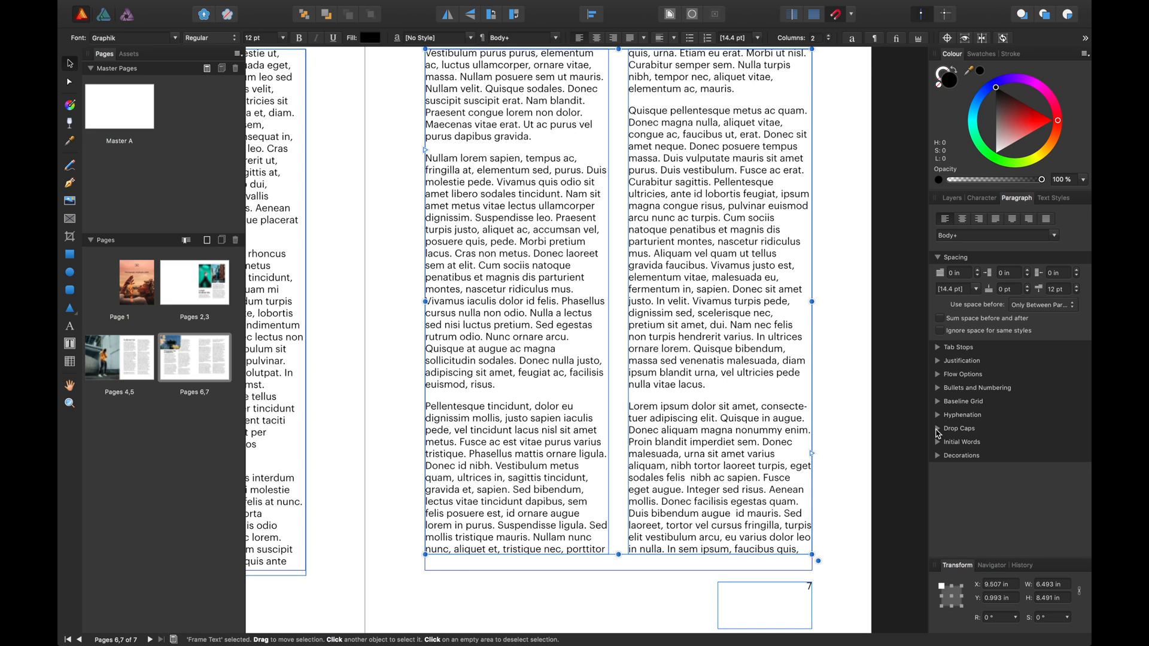
Try drop caps on all paragraphs of the page 7 text frame and turn them off again.
{"action": "left_click", "coordinate": [938, 429]}
{"action": "scroll", "coordinate": [613, 357], "scroll_direction": "up", "scroll_amount": 2}
{"action": "scroll", "coordinate": [612, 357], "scroll_direction": "left", "scroll_amount": 1}
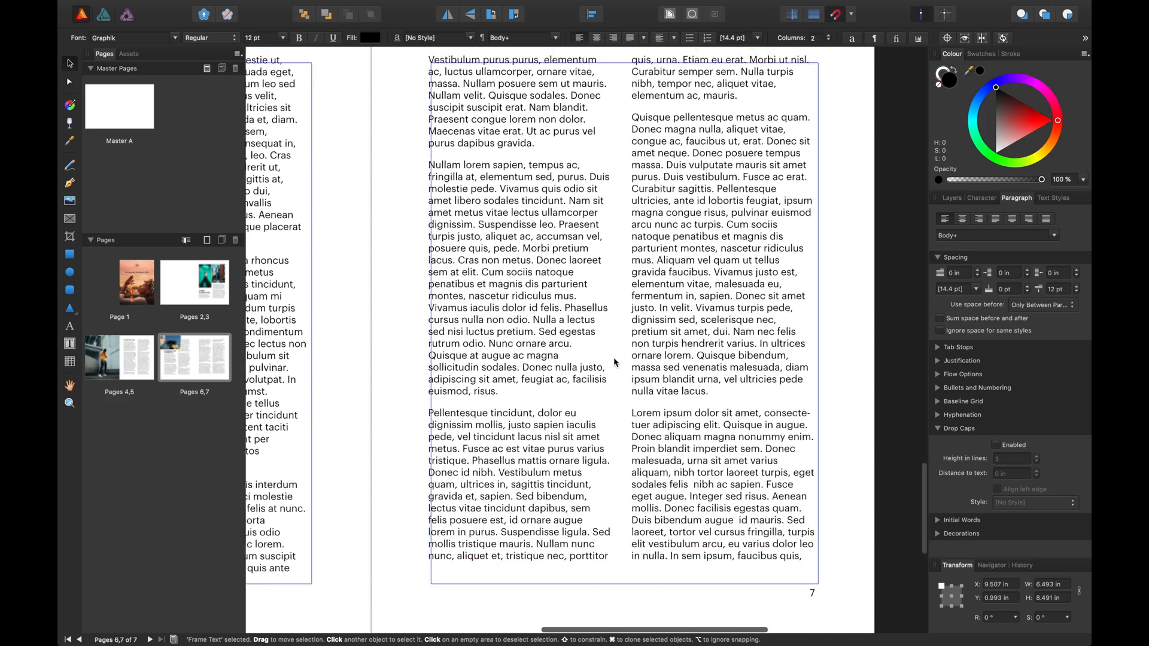
{"action": "scroll", "coordinate": [703, 372], "scroll_direction": "down", "scroll_amount": 1}
{"action": "scroll", "coordinate": [703, 372], "scroll_direction": "right", "scroll_amount": 1}
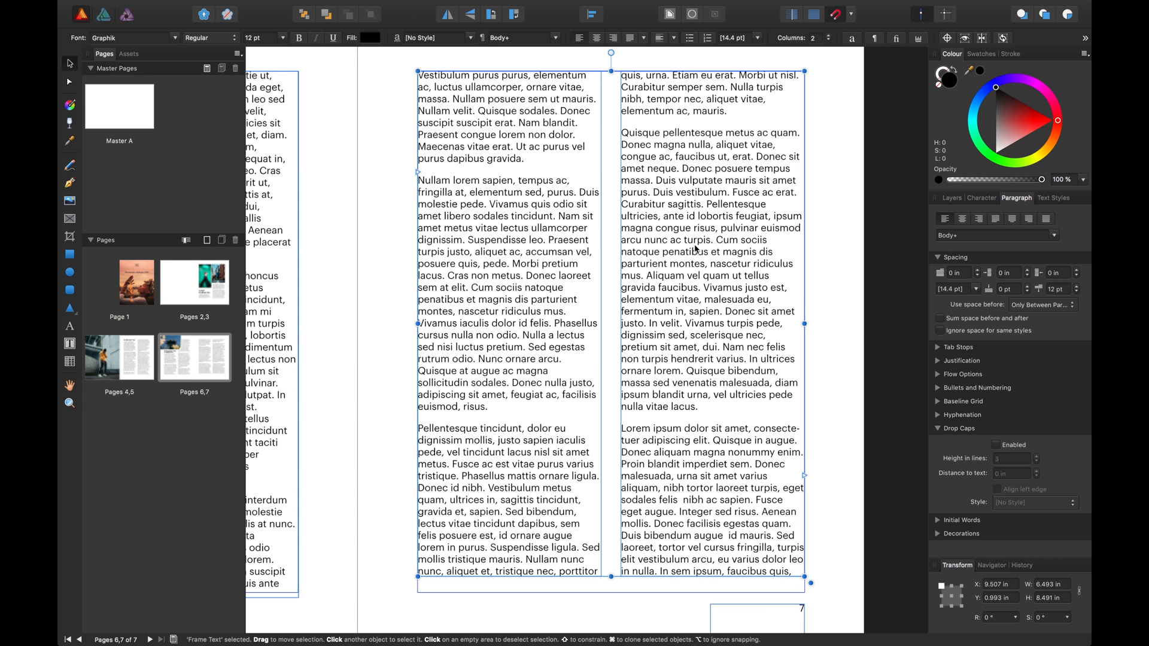
{"action": "left_click", "coordinate": [997, 444]}
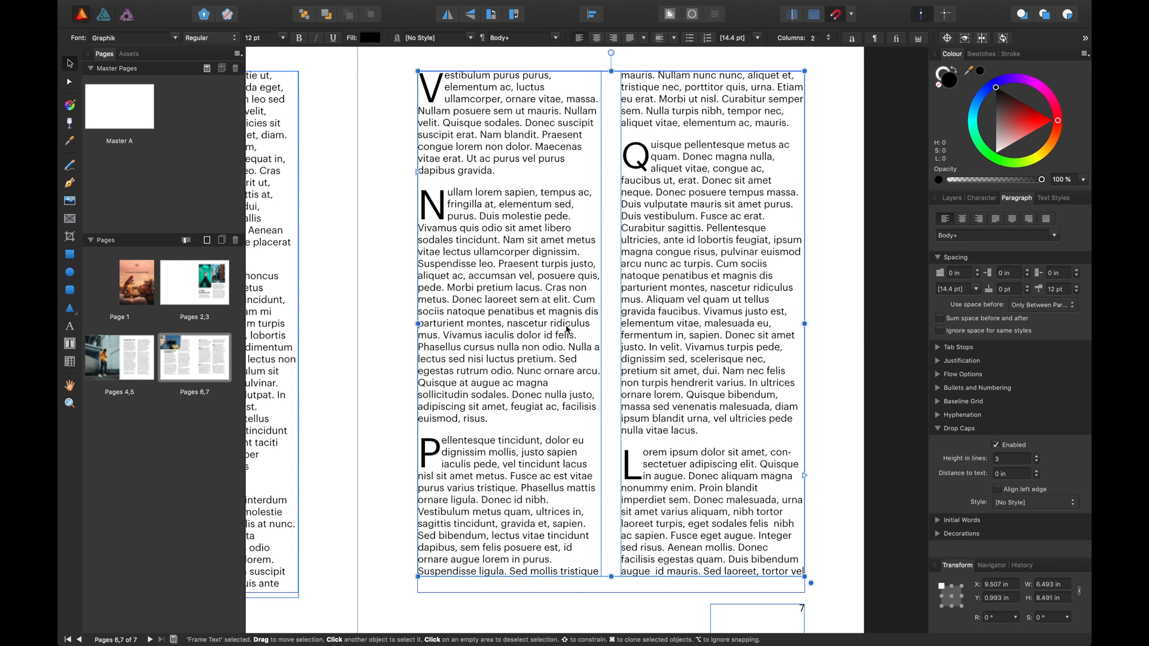
{"action": "left_click", "coordinate": [1010, 448]}
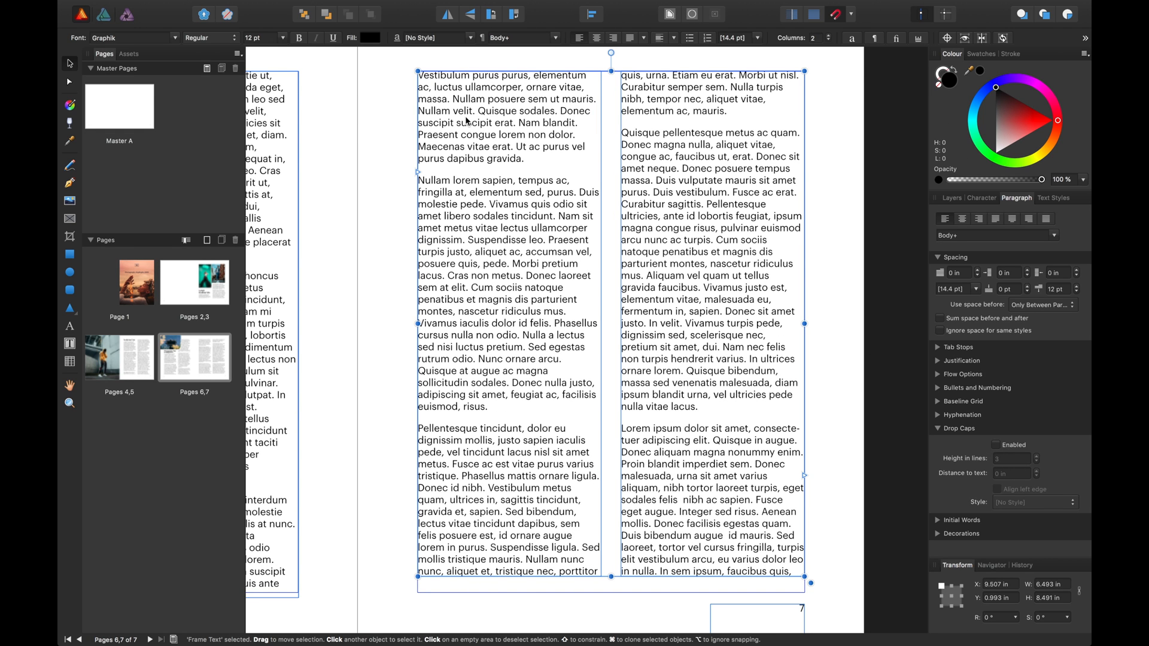
Place the text cursor in the first paragraph of the page 7 frame and enable a drop cap for it.
{"action": "key", "text": "t"}
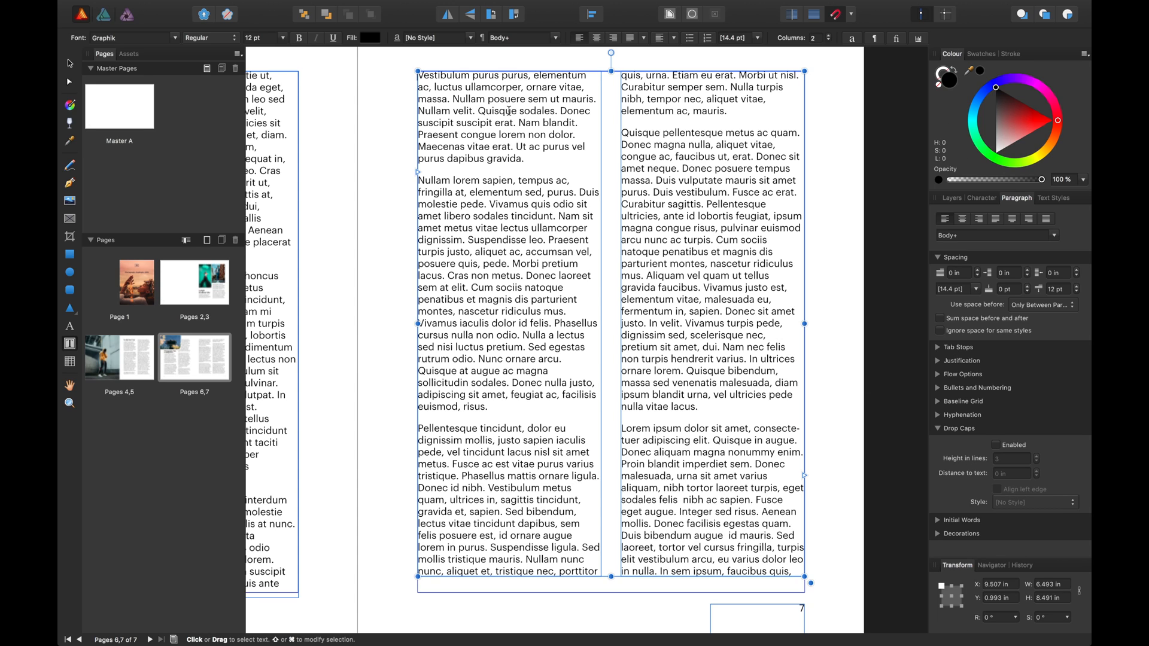
{"action": "left_click", "coordinate": [875, 100]}
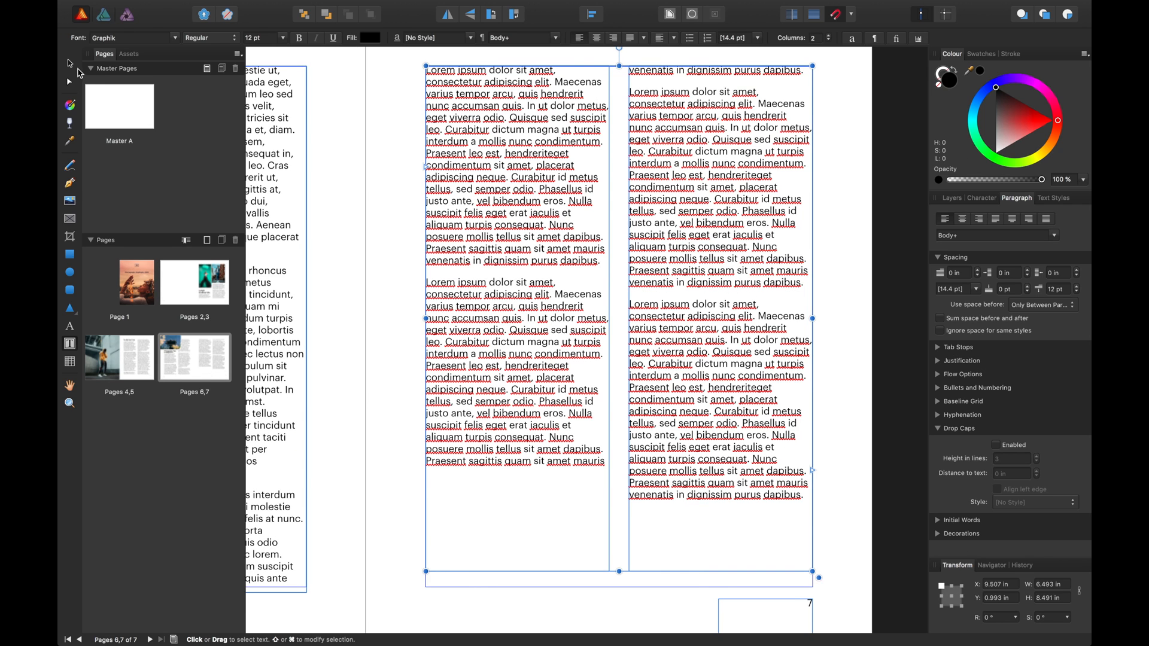
{"action": "left_click", "coordinate": [70, 64]}
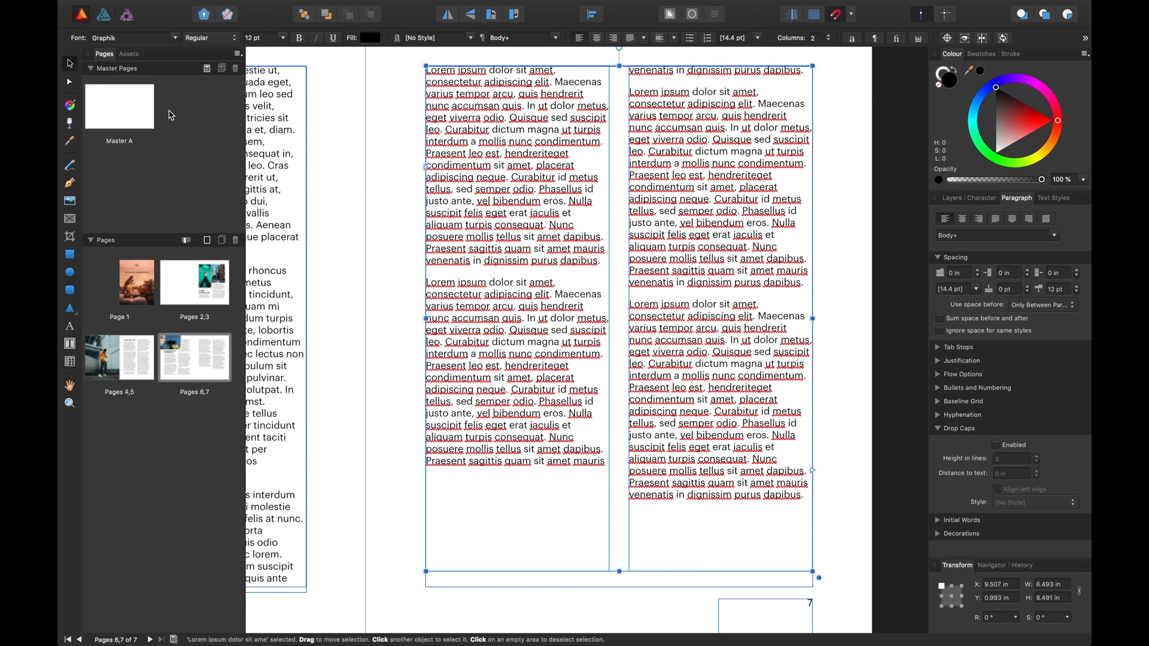
{"action": "double_click", "coordinate": [485, 80]}
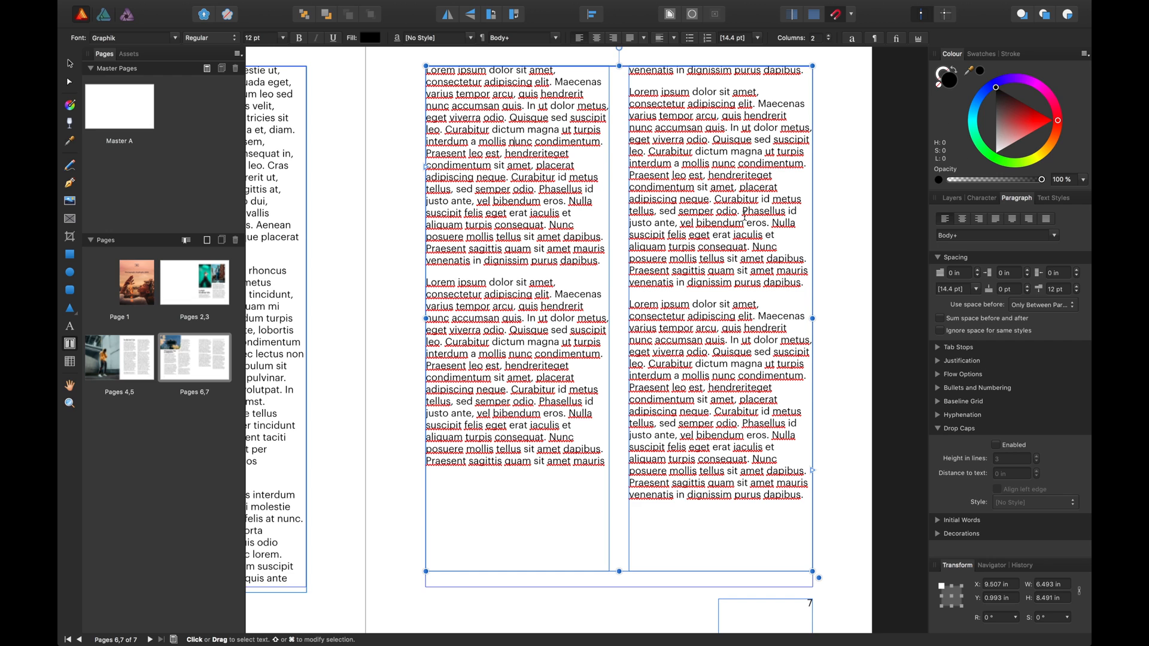
{"action": "left_click", "coordinate": [996, 444]}
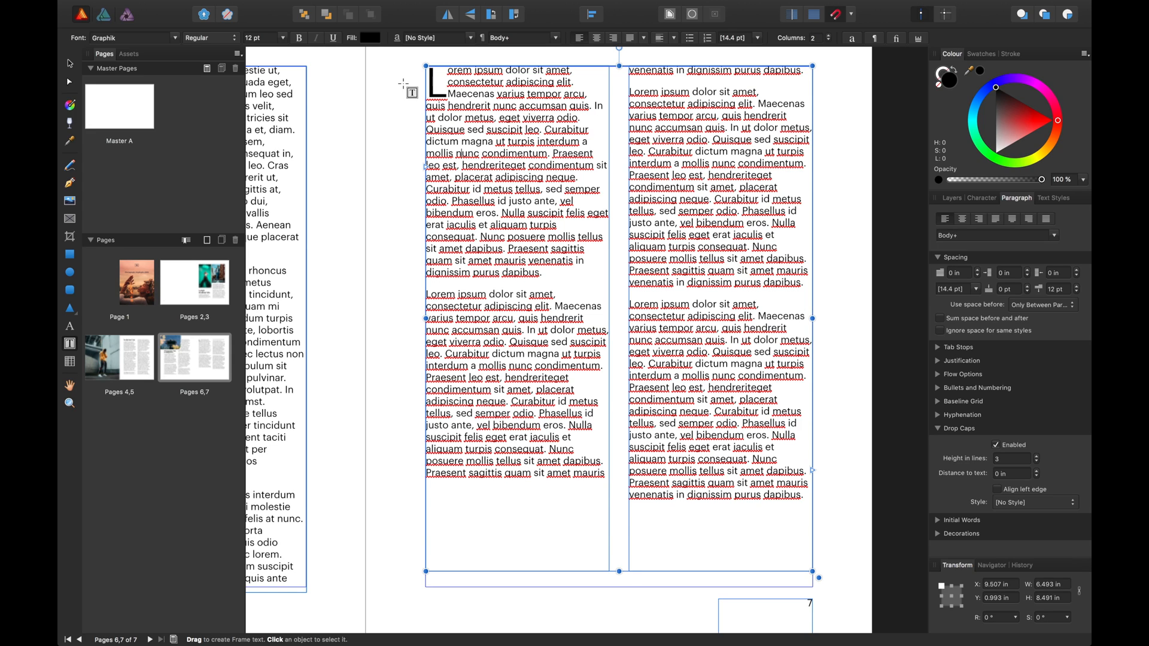
Set the drop cap's distance to text to 0.08 in.
{"action": "left_click", "coordinate": [1036, 472]}
{"action": "left_click", "coordinate": [1036, 472]}
{"action": "left_click", "coordinate": [1036, 472]}
{"action": "left_click", "coordinate": [1035, 472]}
Try Align left edge on the first paragraph's drop cap, view its style choices and switch the alignment off again.
{"action": "left_click", "coordinate": [1032, 492]}
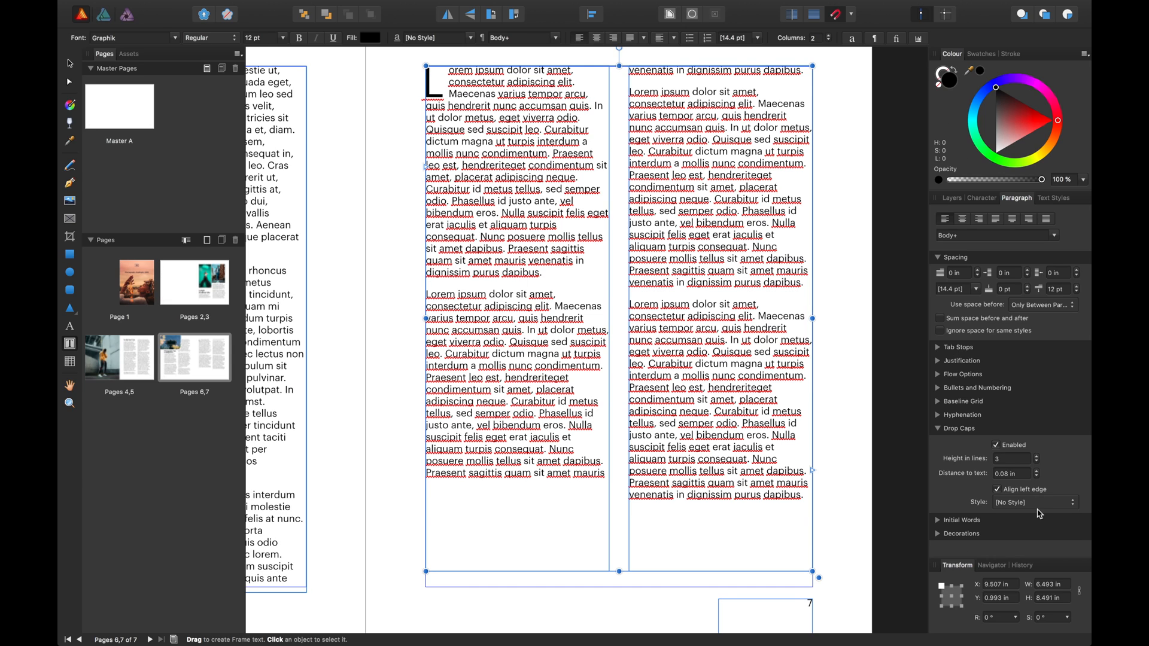
{"action": "left_click", "coordinate": [1038, 505]}
{"action": "left_click", "coordinate": [1056, 476]}
{"action": "left_click", "coordinate": [1026, 491]}
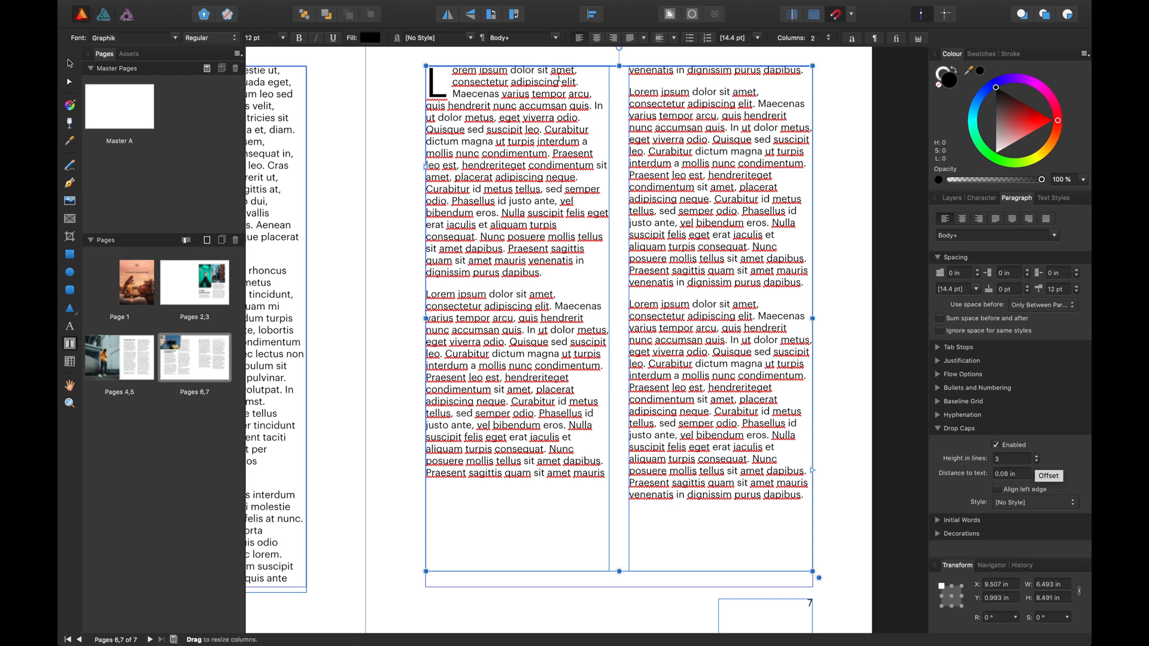
{"action": "left_click_drag", "start_coordinate": [457, 73], "coordinate": [508, 72]}
{"action": "left_click", "coordinate": [475, 90]}
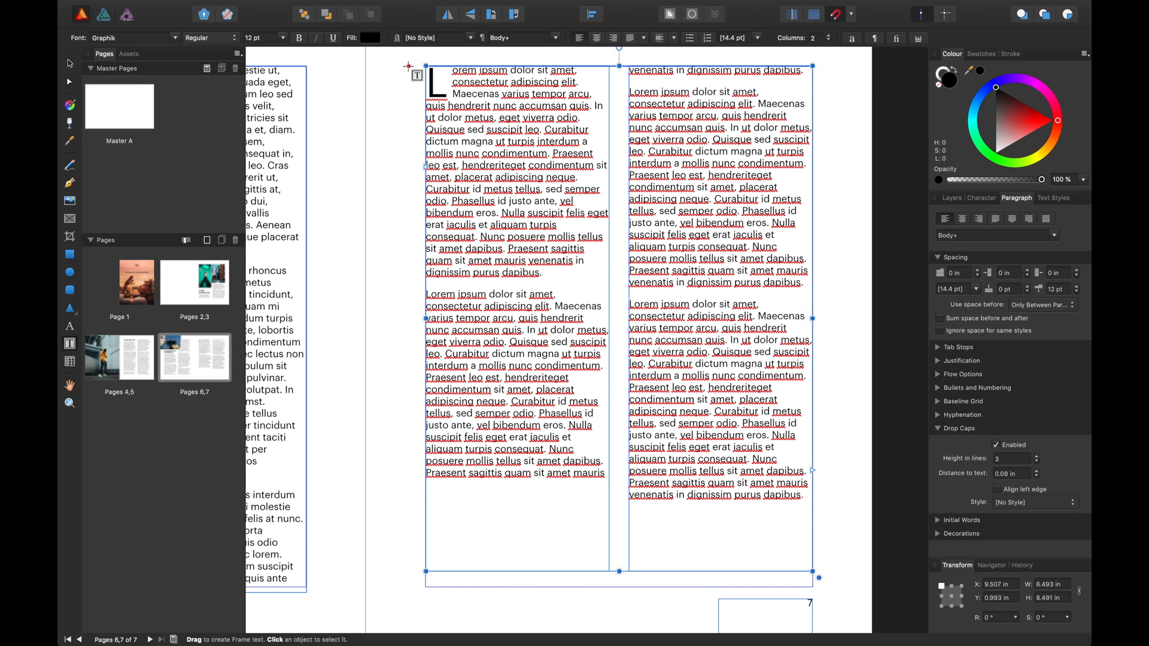
Try drop cap heights of 2 lines and 1 line, restore 3 lines and collapse the drop cap settings.
{"action": "left_click", "coordinate": [1037, 462]}
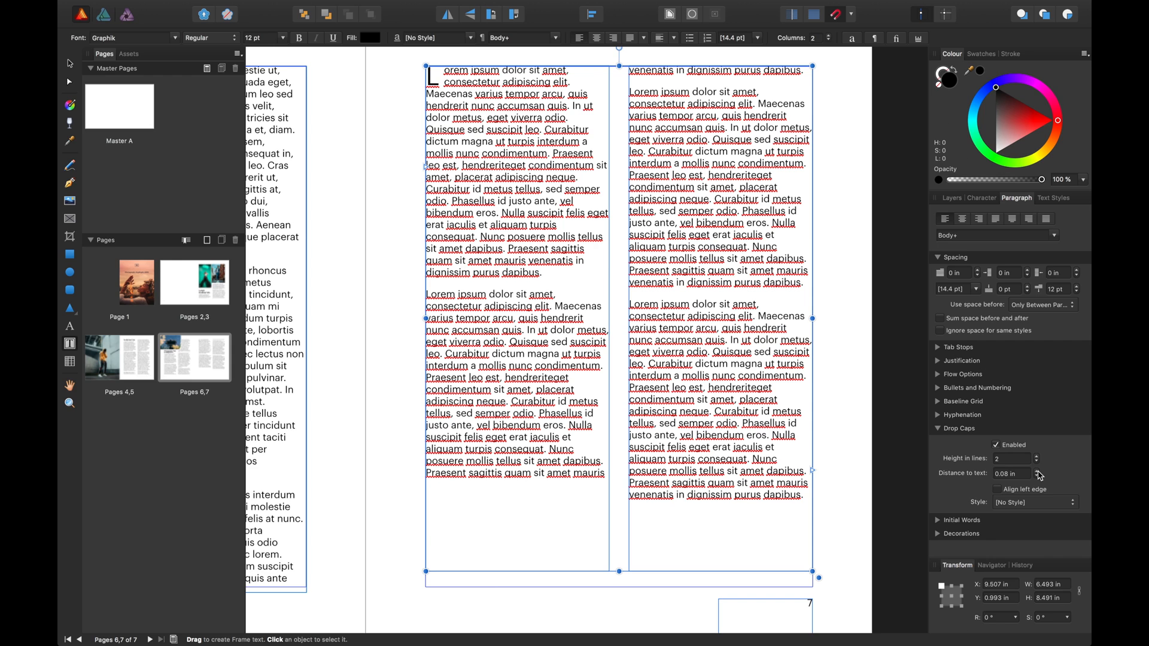
{"action": "left_click", "coordinate": [1038, 462]}
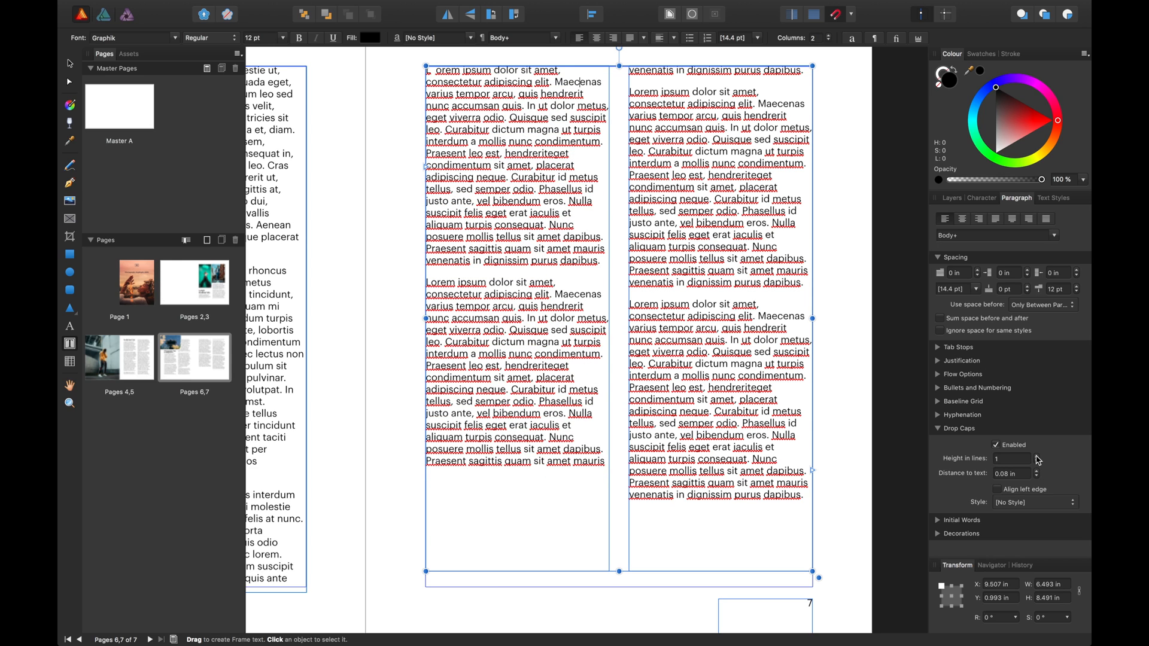
{"action": "left_click", "coordinate": [1038, 458]}
{"action": "left_click", "coordinate": [1038, 458]}
{"action": "left_click", "coordinate": [1038, 457]}
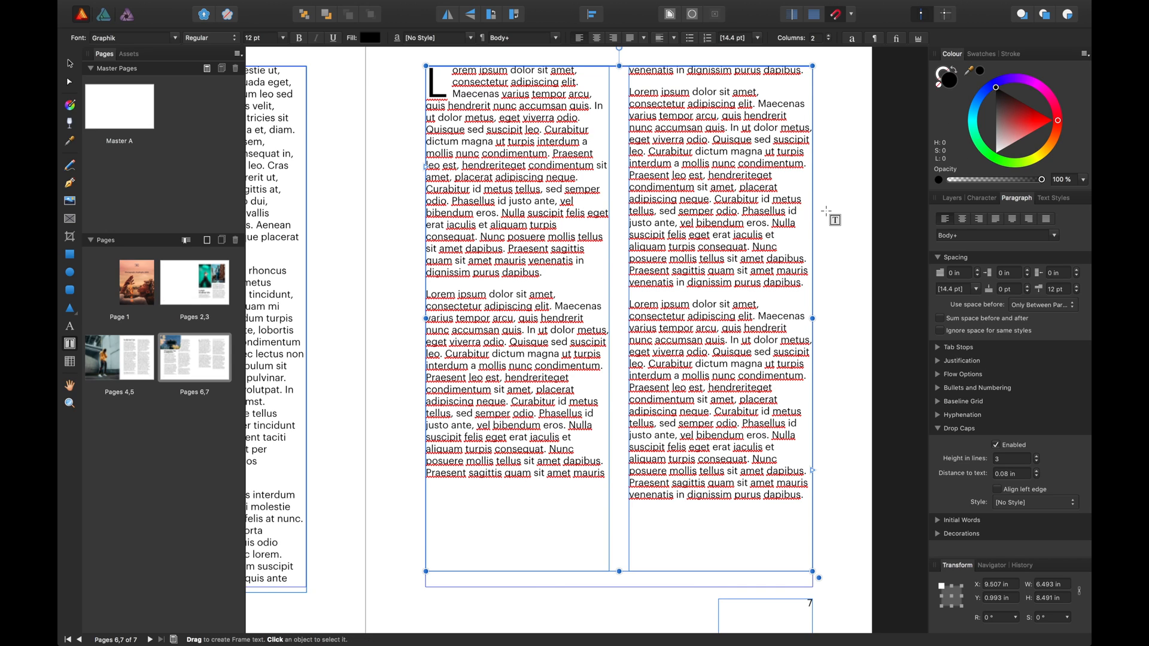
{"action": "left_click", "coordinate": [940, 430]}
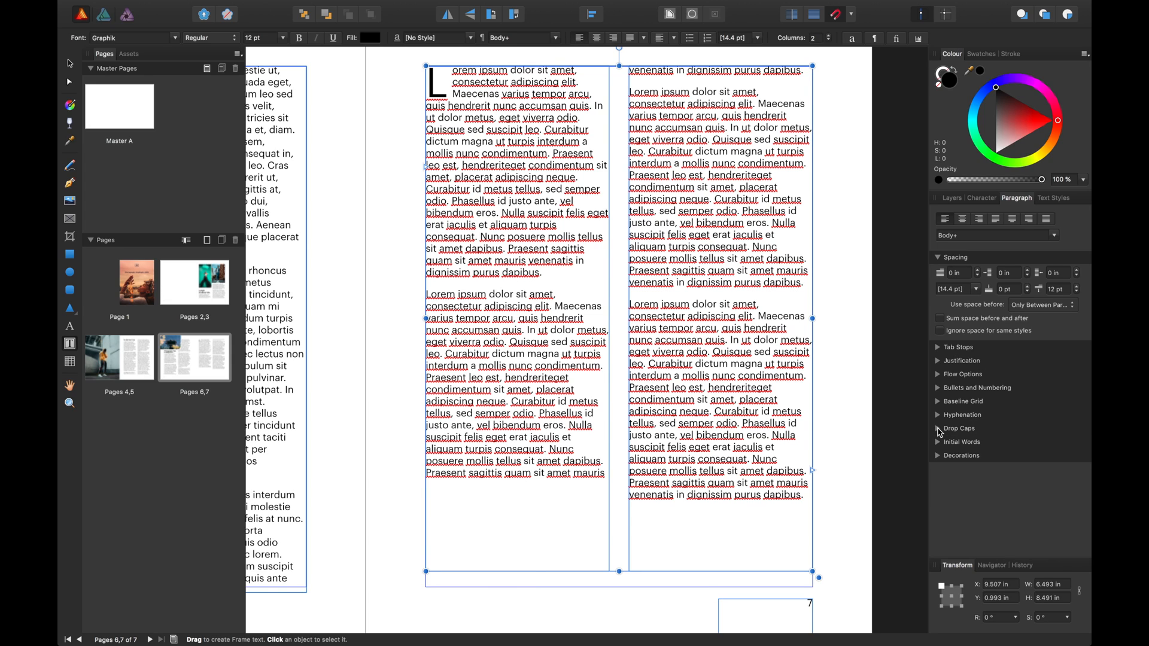
Enable initial words for the first paragraph with a max word count of 5 and the Strong style.
{"action": "left_click", "coordinate": [940, 444]}
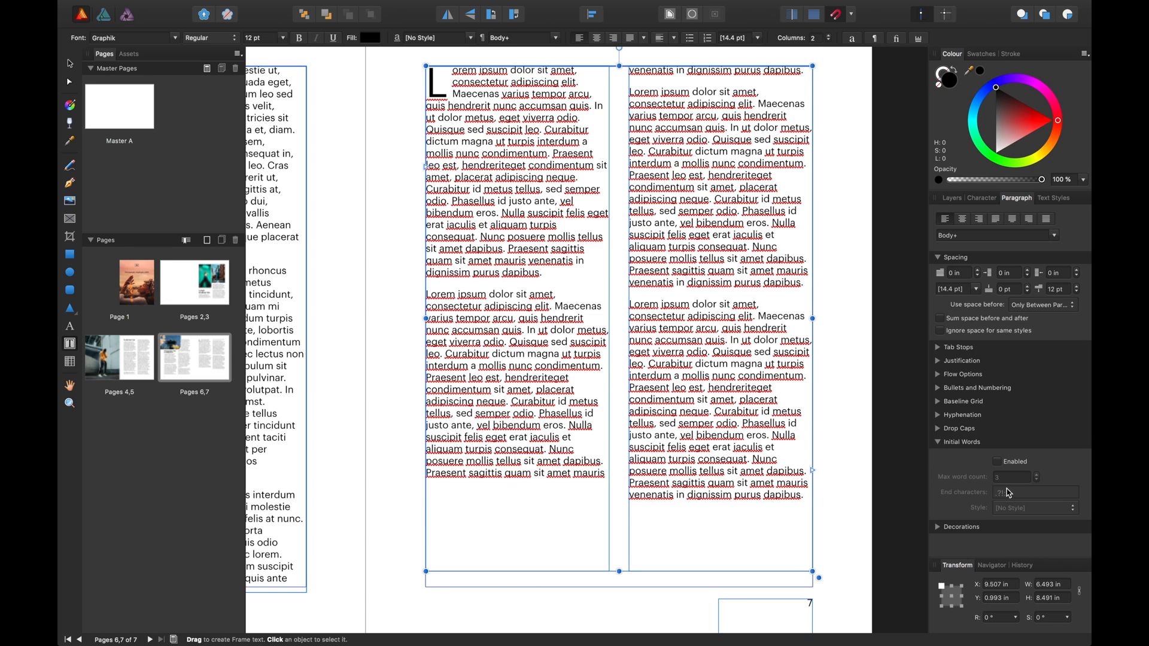
{"action": "left_click", "coordinate": [1009, 465]}
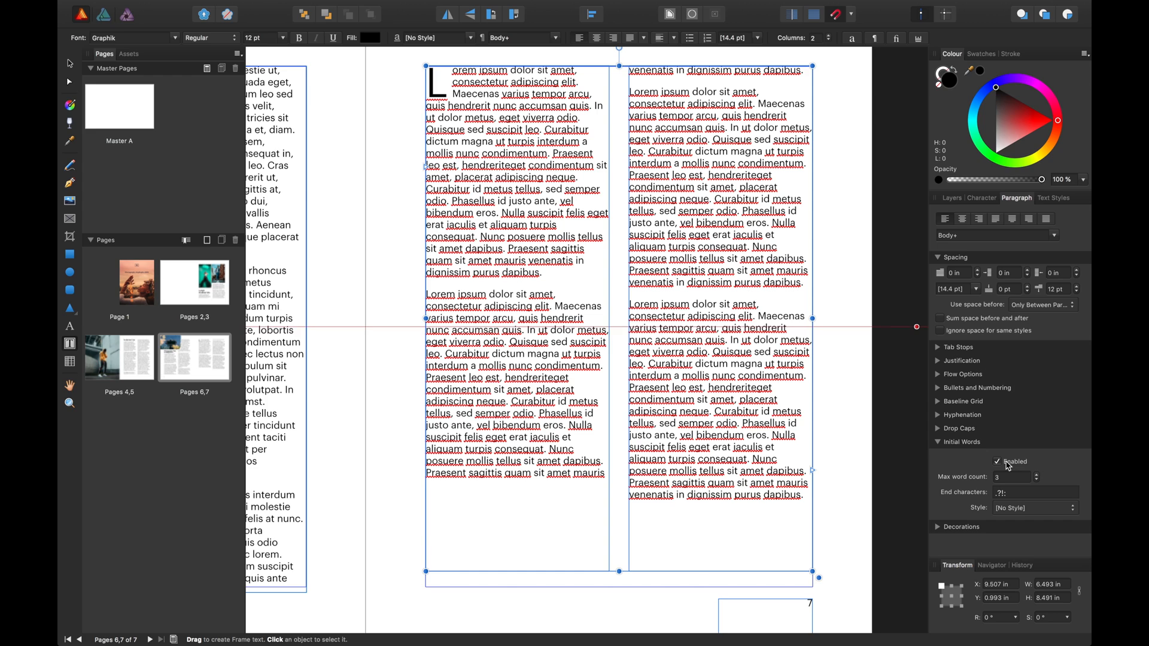
{"action": "left_click", "coordinate": [1037, 475]}
{"action": "left_click", "coordinate": [1037, 474]}
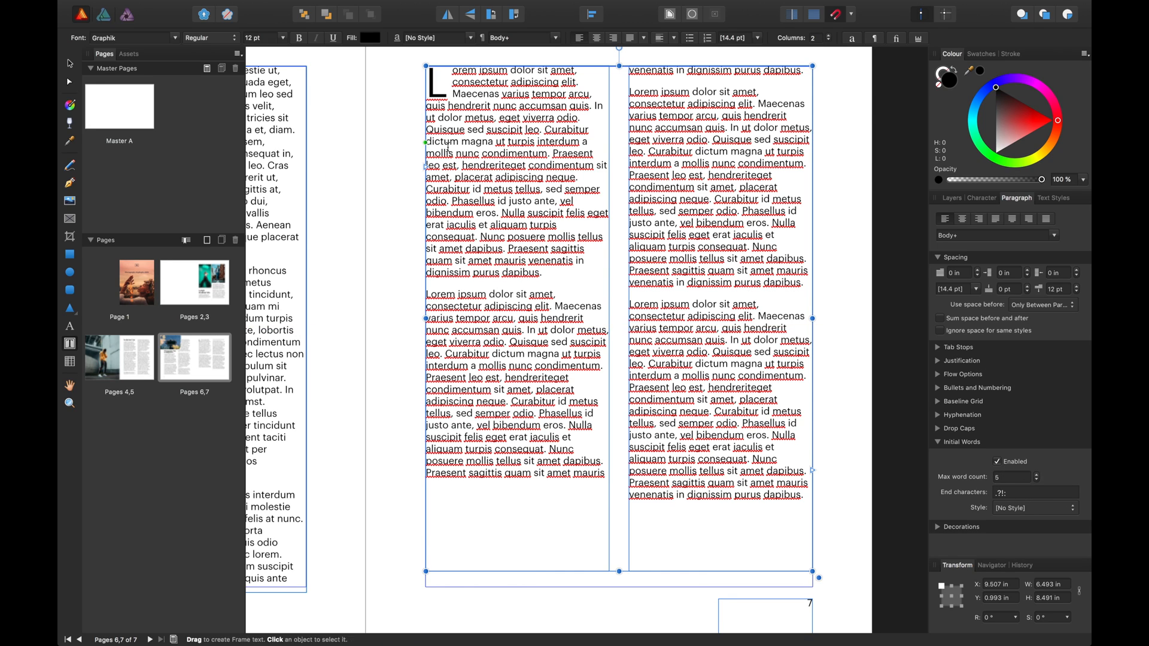
{"action": "left_click", "coordinate": [1020, 508]}
{"action": "left_click", "coordinate": [1008, 534]}
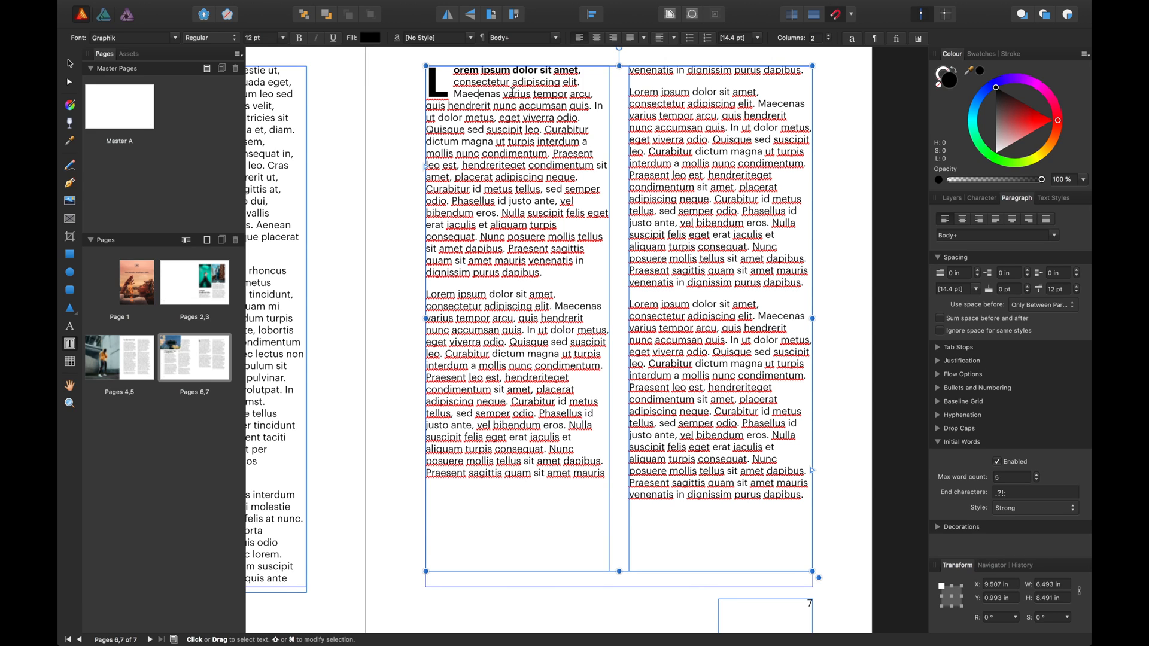
Select the whole text frame and apply initial words in the Strong style to all of its paragraphs.
{"action": "key", "text": "Escape"}
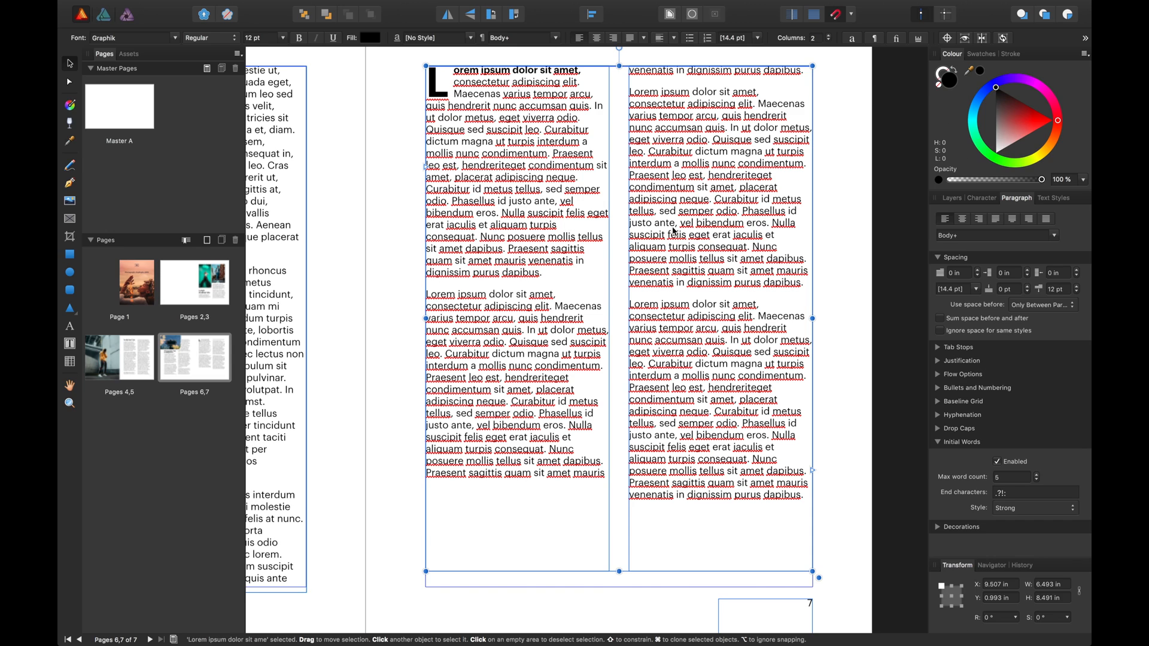
{"action": "left_click", "coordinate": [1044, 509]}
{"action": "left_click", "coordinate": [1044, 509]}
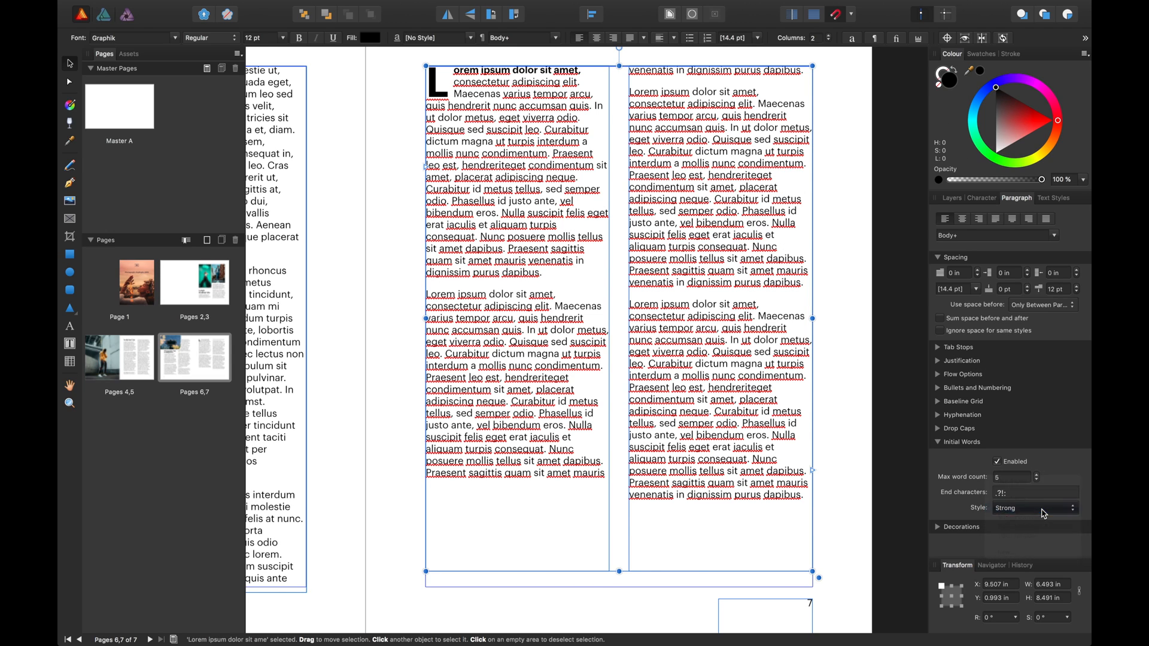
{"action": "left_click", "coordinate": [1011, 464]}
{"action": "left_click", "coordinate": [1011, 464]}
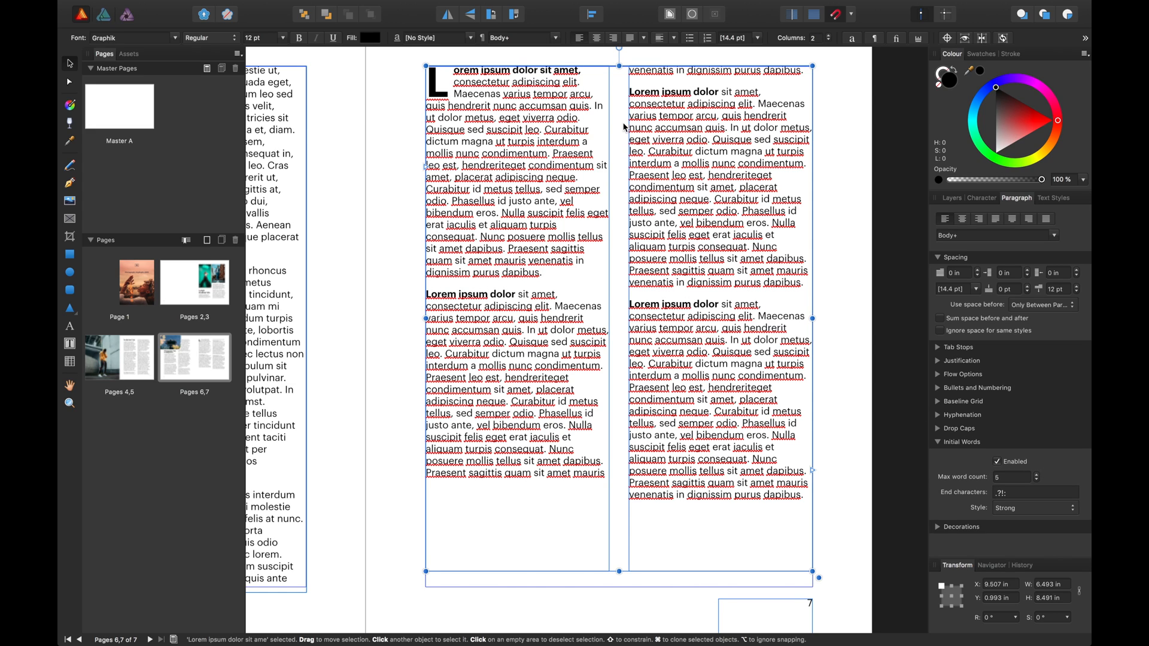
Try decoration lines around the first paragraph and keep a top line with a left indent of -0.01 in and a top indent of -0.12 in.
{"action": "left_click", "coordinate": [962, 527]}
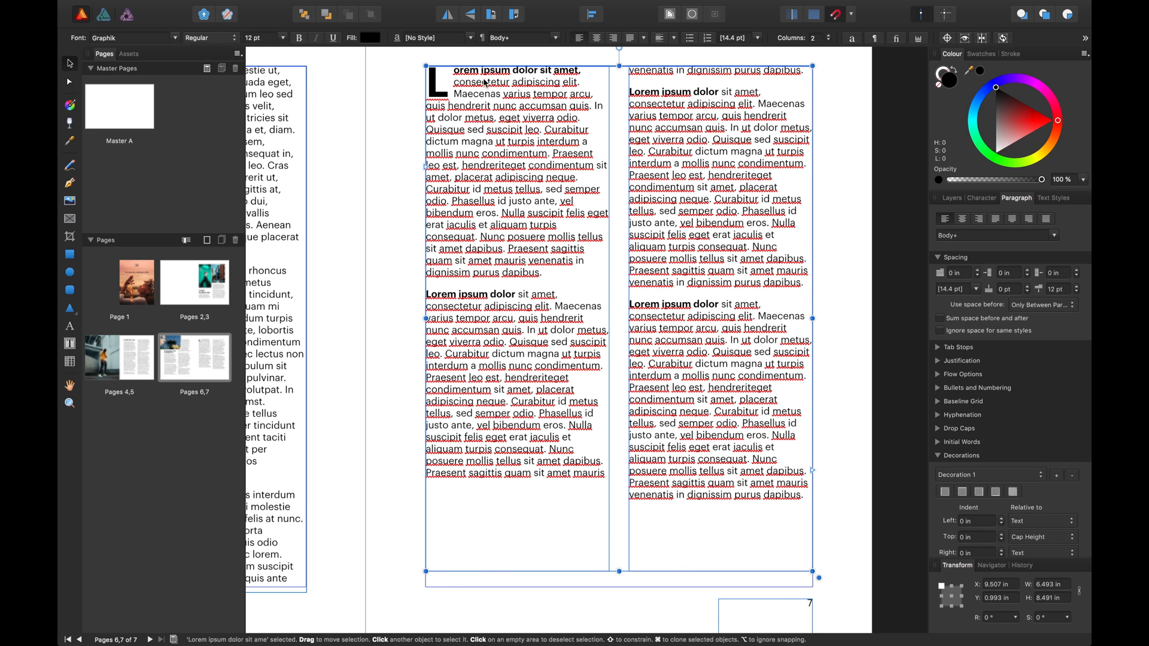
{"action": "key", "text": "t"}
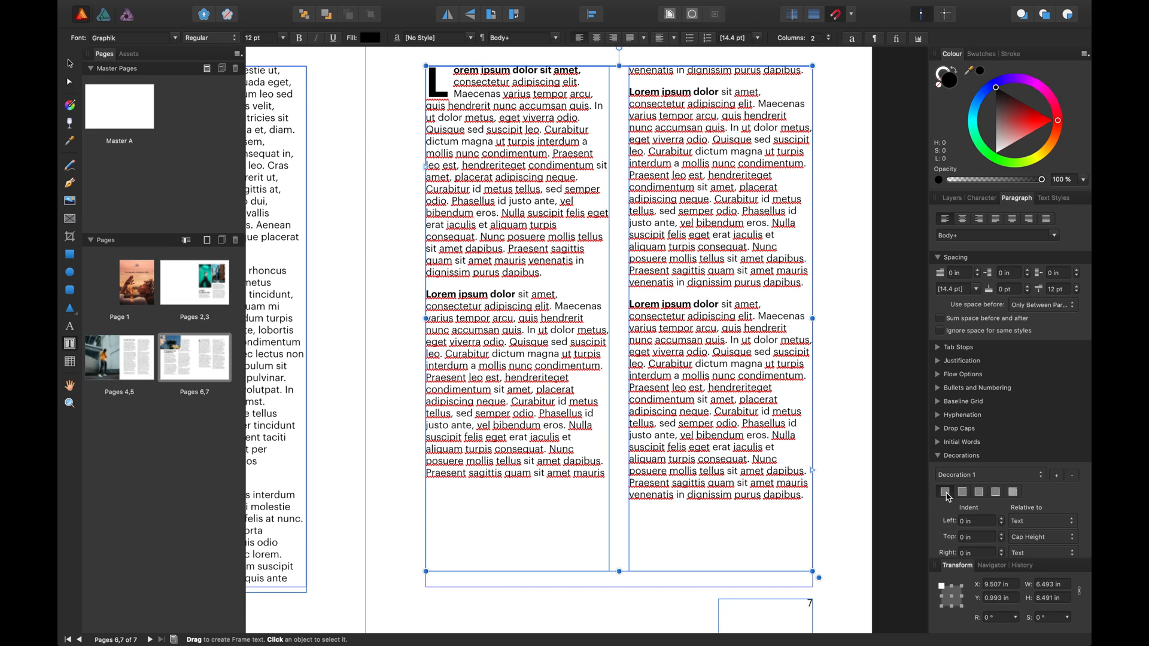
{"action": "left_click", "coordinate": [975, 492]}
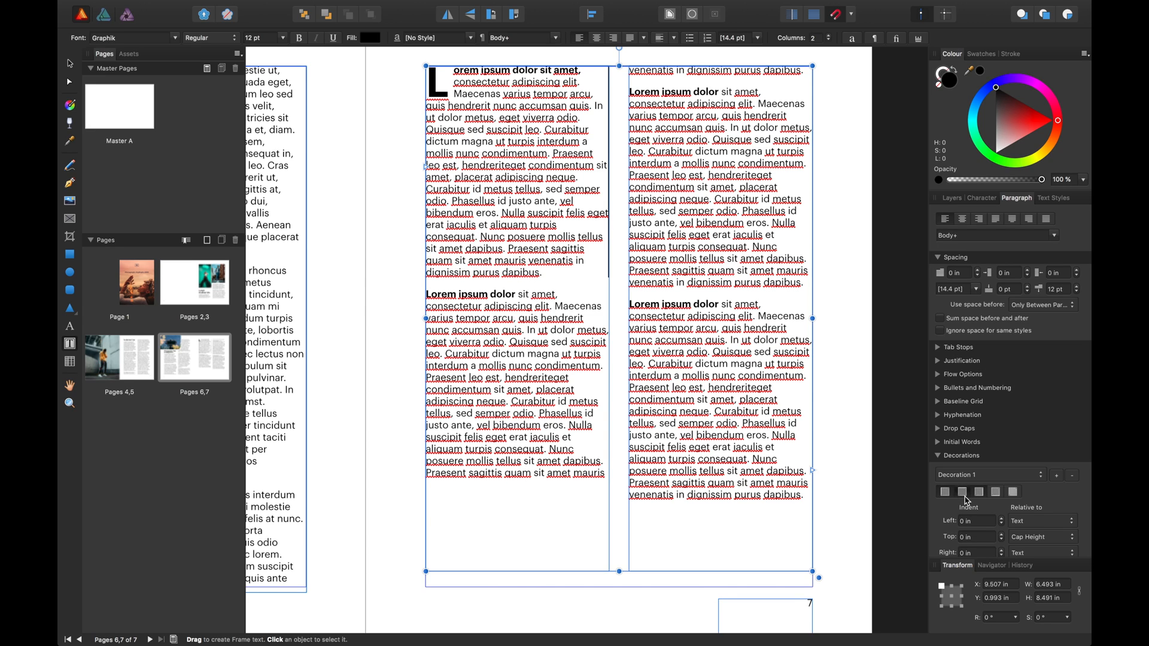
{"action": "left_click", "coordinate": [965, 497]}
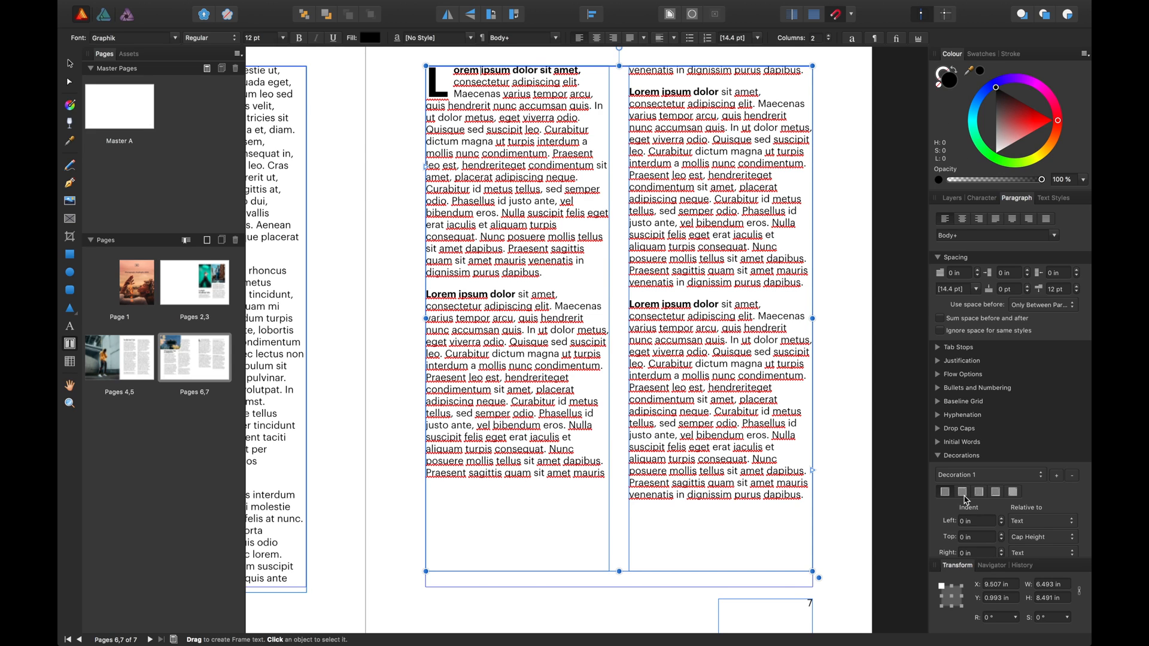
{"action": "left_click", "coordinate": [996, 492]}
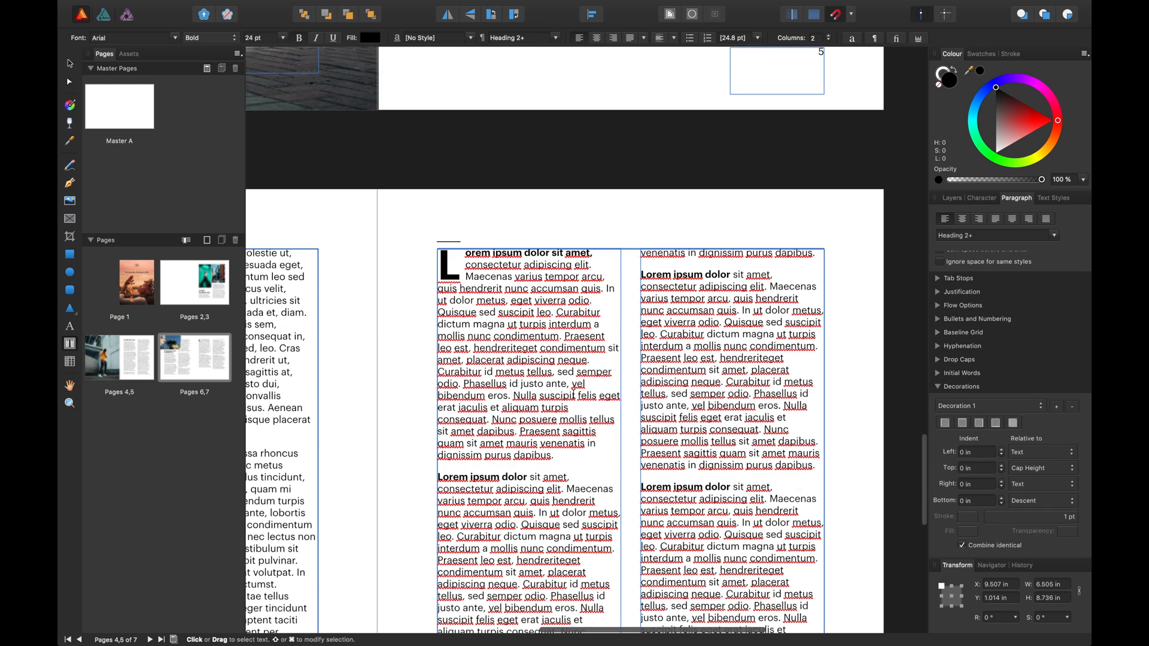
{"action": "scroll", "coordinate": [532, 249], "scroll_direction": "down", "scroll_amount": 3}
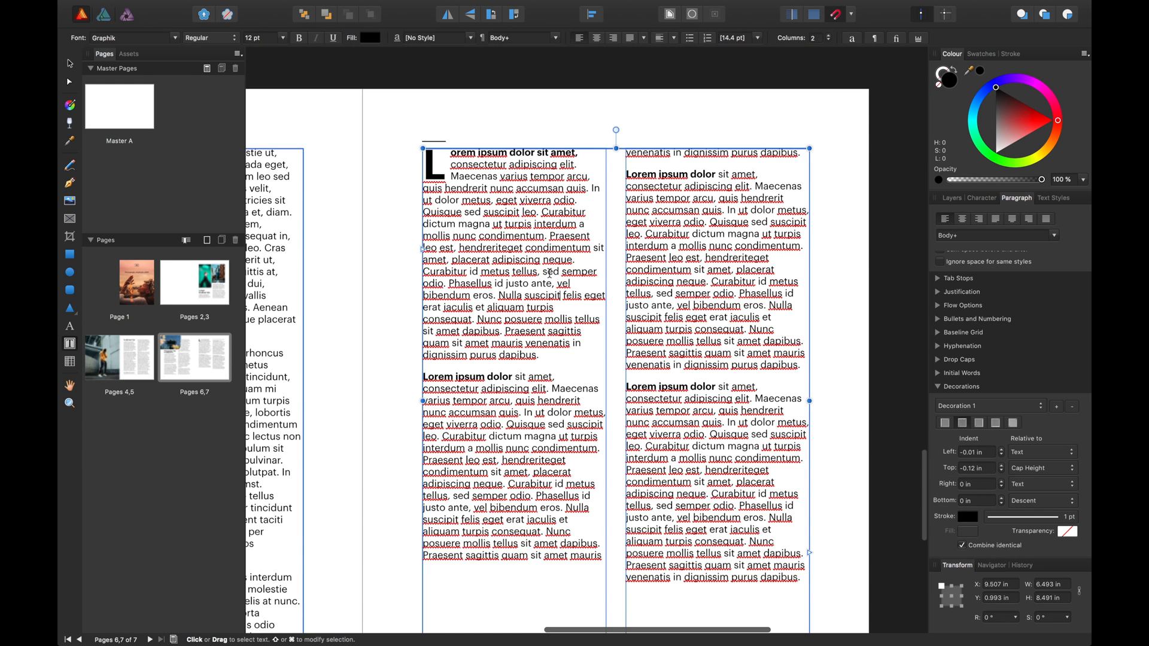
{"action": "left_click", "coordinate": [941, 387]}
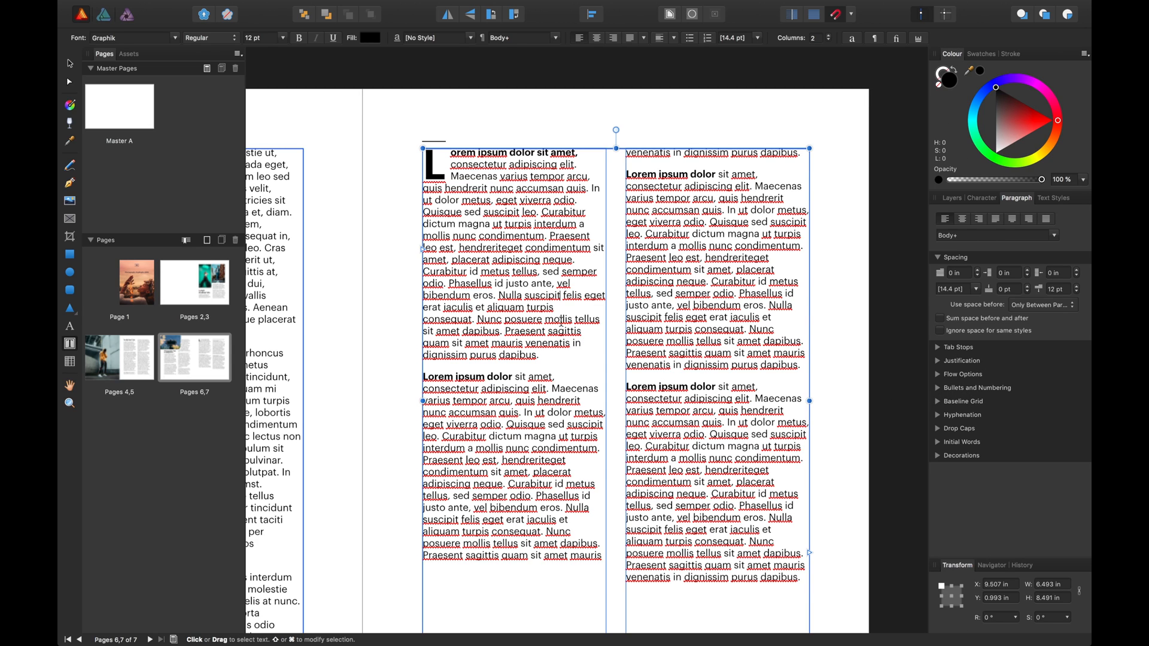
Look over the text formatting on pages 6 and 7 of the spread.
{"action": "key", "text": "Escape"}
{"action": "scroll", "coordinate": [688, 287], "scroll_direction": "left", "scroll_amount": 5}
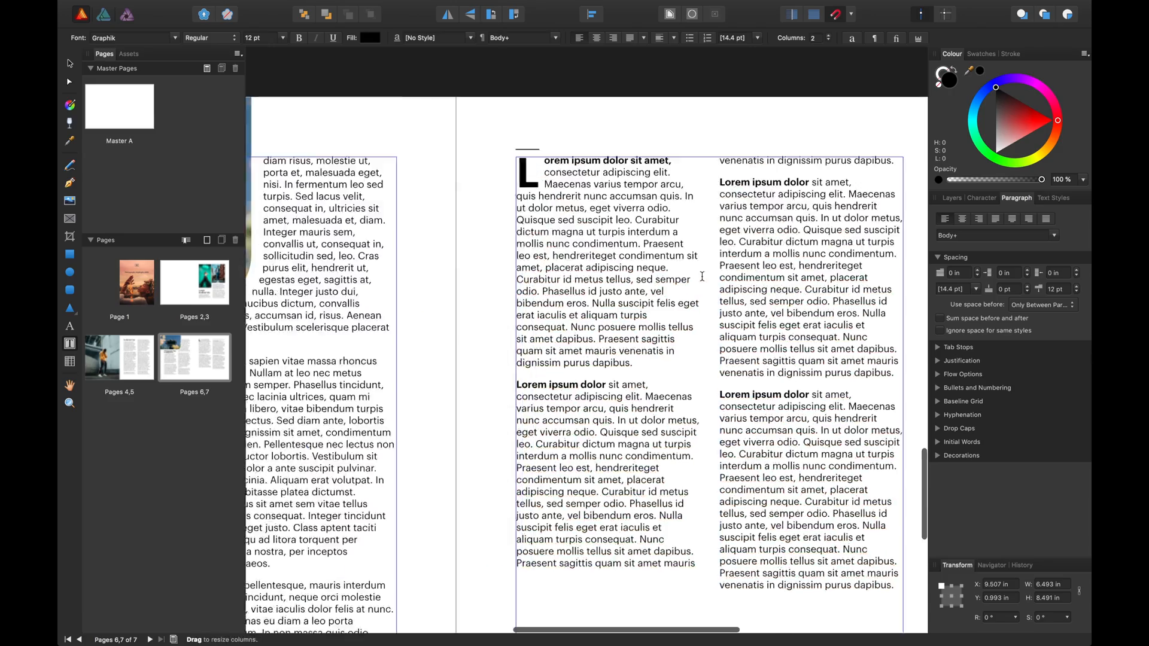
{"action": "scroll", "coordinate": [685, 282], "scroll_direction": "down", "scroll_amount": 5}
{"action": "scroll", "coordinate": [685, 282], "scroll_direction": "left", "scroll_amount": 3}
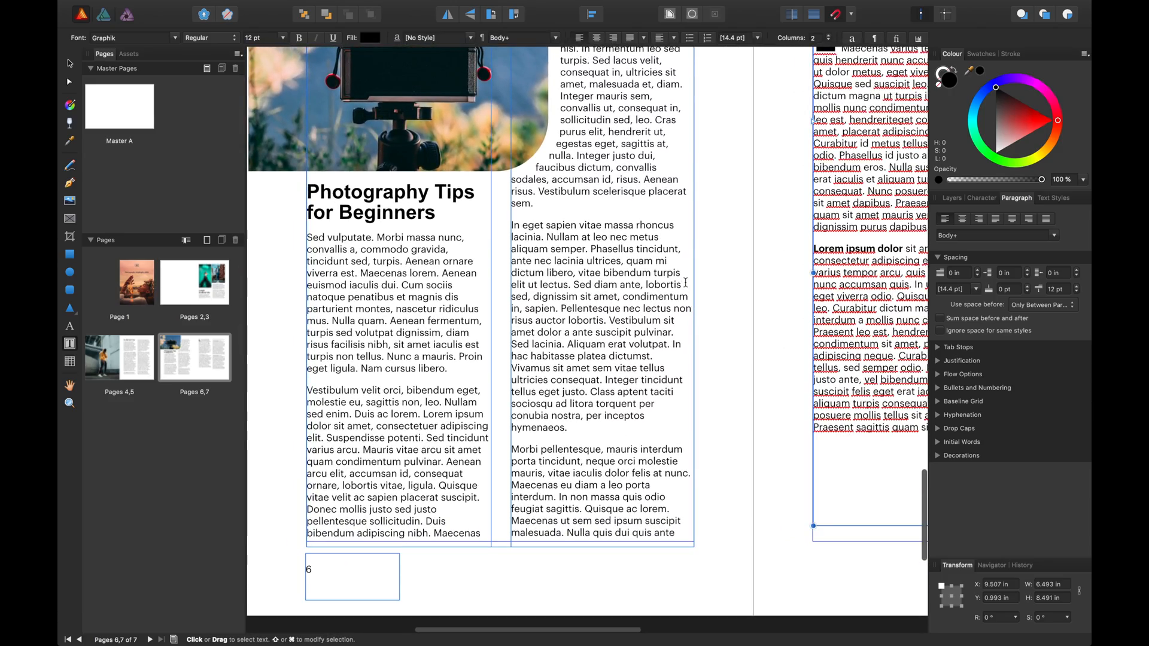
{"action": "scroll", "coordinate": [685, 282], "scroll_direction": "right", "scroll_amount": 3}
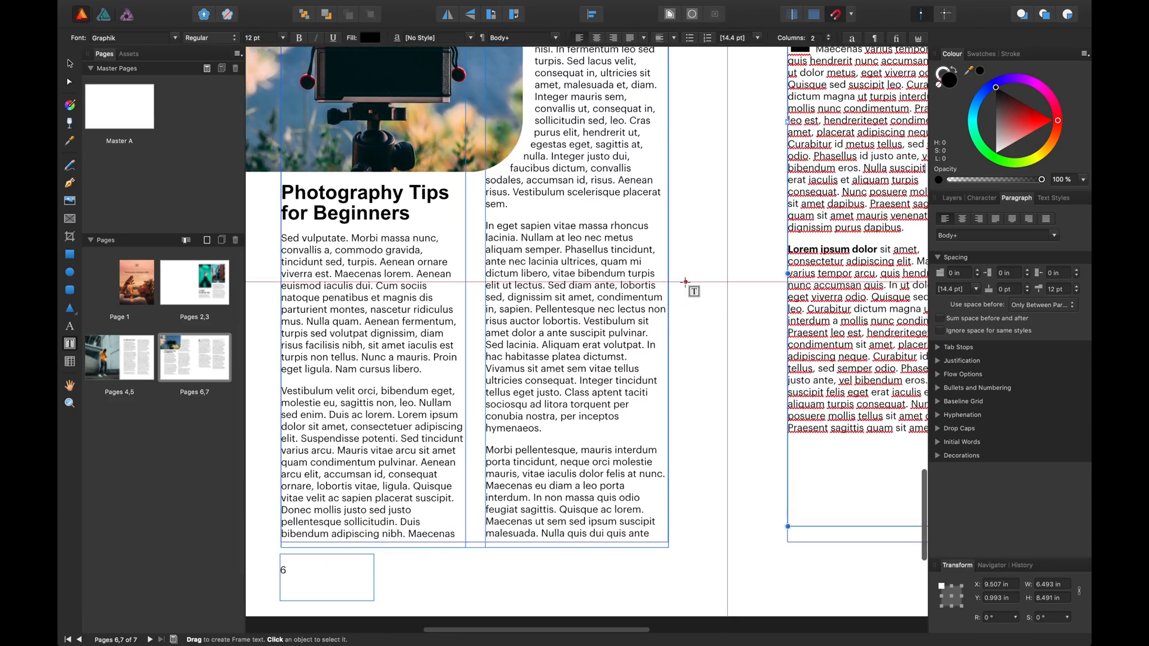
{"action": "scroll", "coordinate": [685, 283], "scroll_direction": "right", "scroll_amount": 6}
{"action": "scroll", "coordinate": [685, 283], "scroll_direction": "up", "scroll_amount": 3}
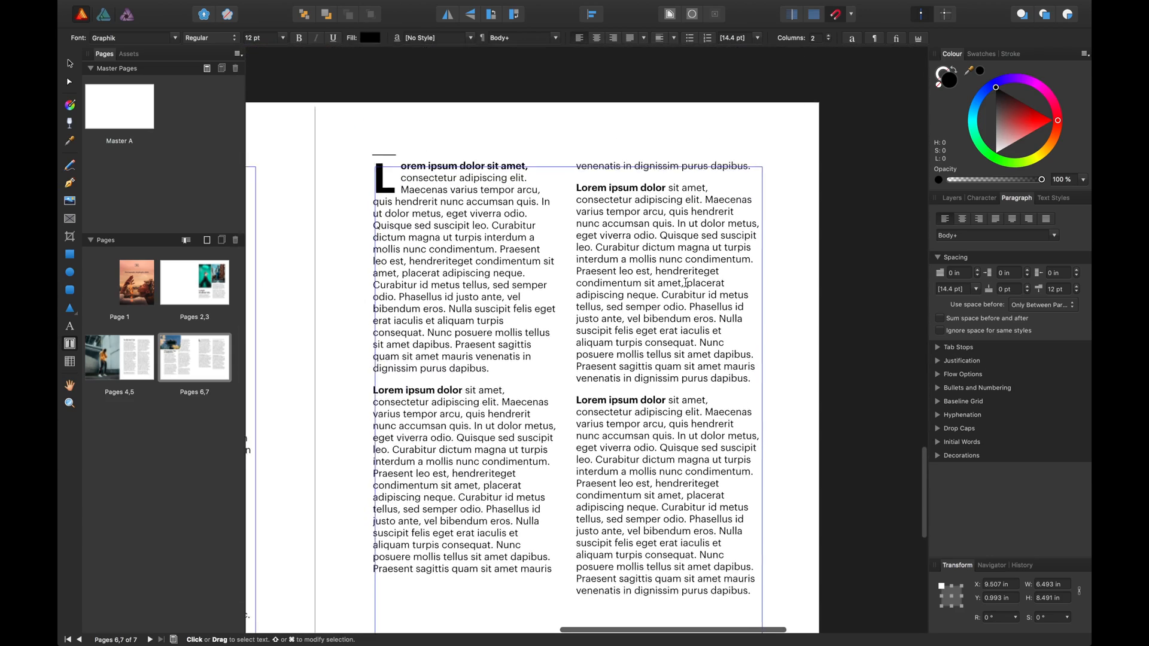
{"action": "left_click", "coordinate": [685, 282]}
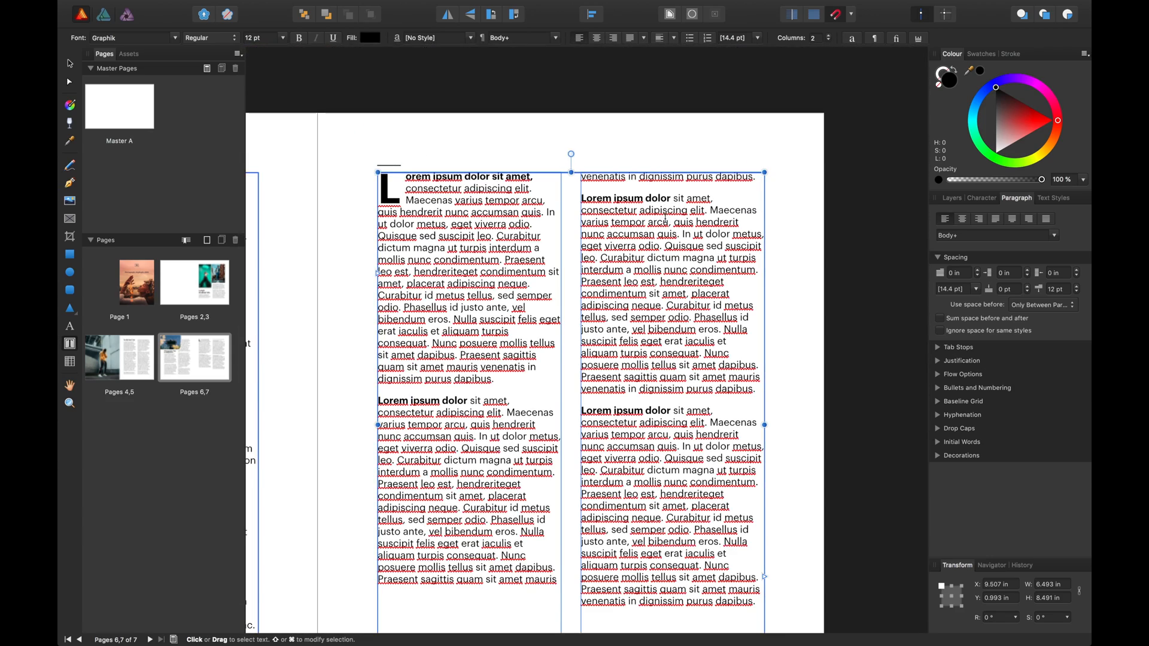
{"action": "left_click_drag", "start_coordinate": [493, 385], "coordinate": [457, 272]}
{"action": "left_click", "coordinate": [457, 273]}
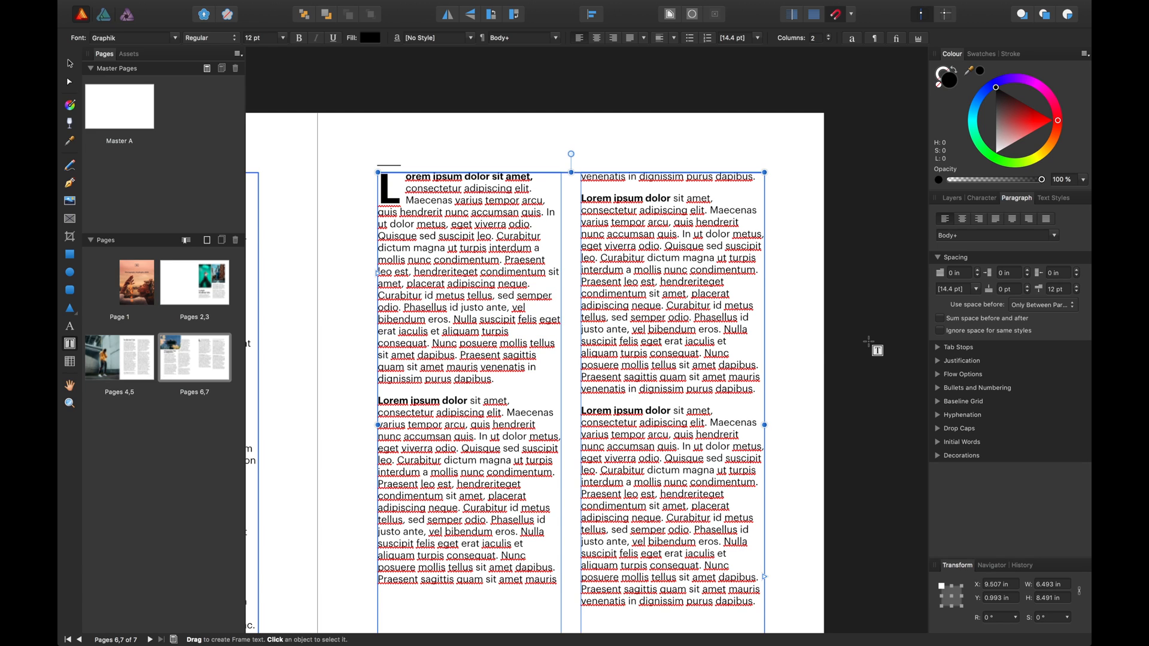
{"action": "left_click", "coordinate": [941, 347]}
{"action": "left_click", "coordinate": [940, 347]}
{"action": "scroll", "coordinate": [732, 361], "scroll_direction": "left", "scroll_amount": 5}
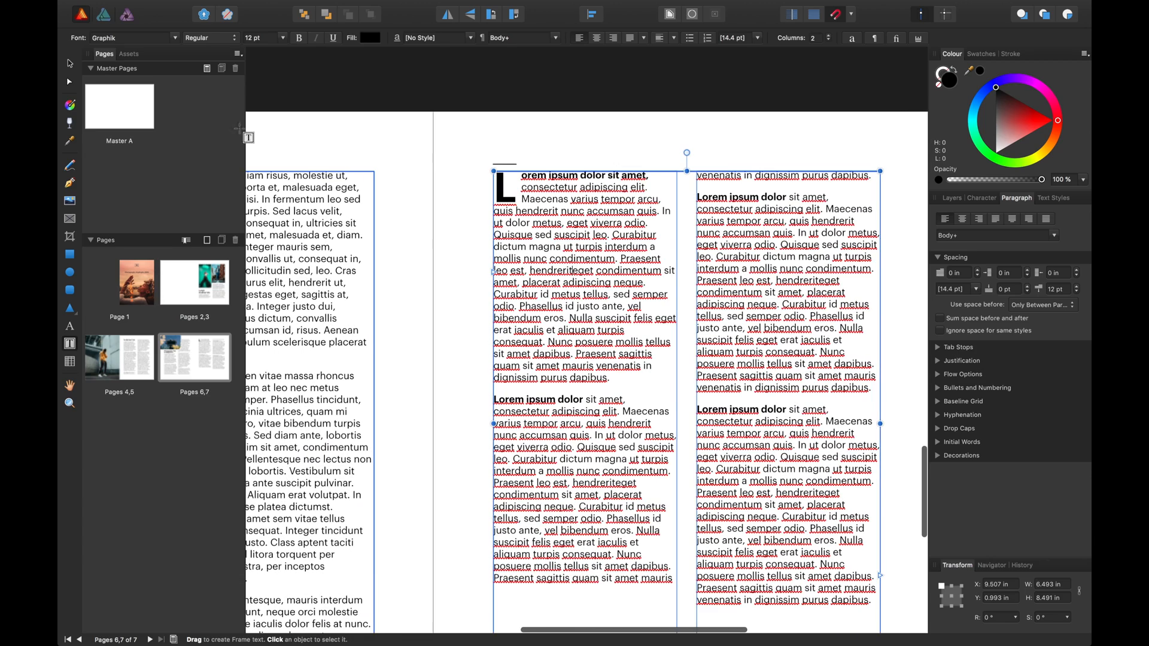
Deselect the text frame with the Move tool and examine the finished paragraph formatting across both pages.
{"action": "left_click", "coordinate": [71, 64]}
{"action": "left_click", "coordinate": [451, 202]}
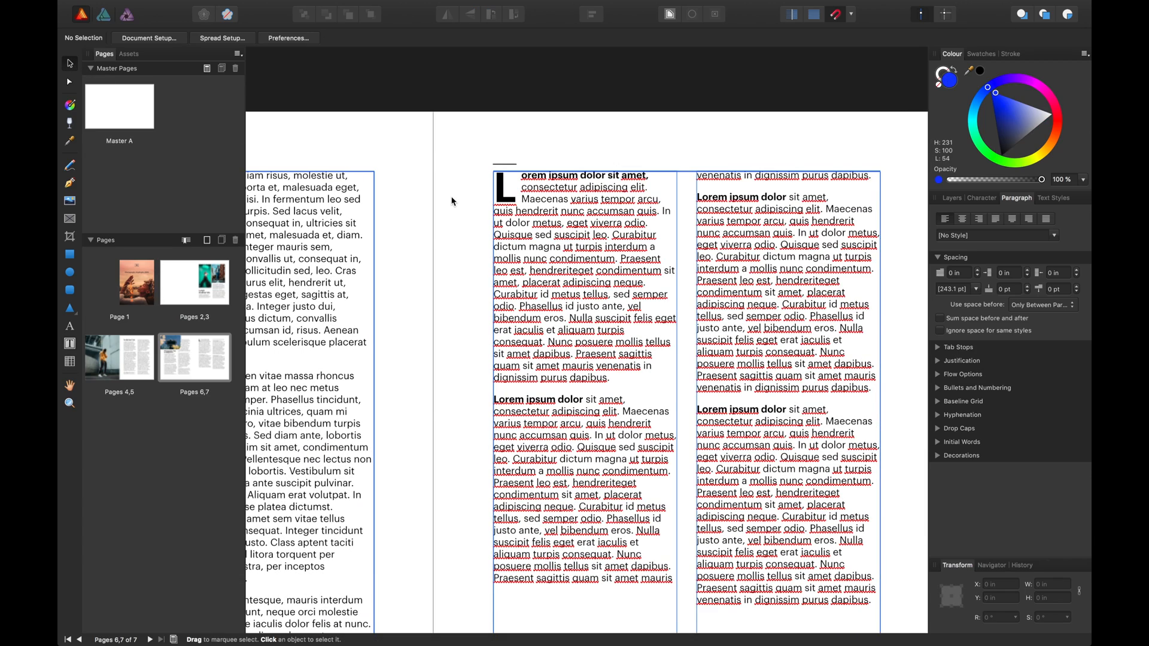
{"action": "scroll", "coordinate": [451, 201], "scroll_direction": "down", "scroll_amount": 1}
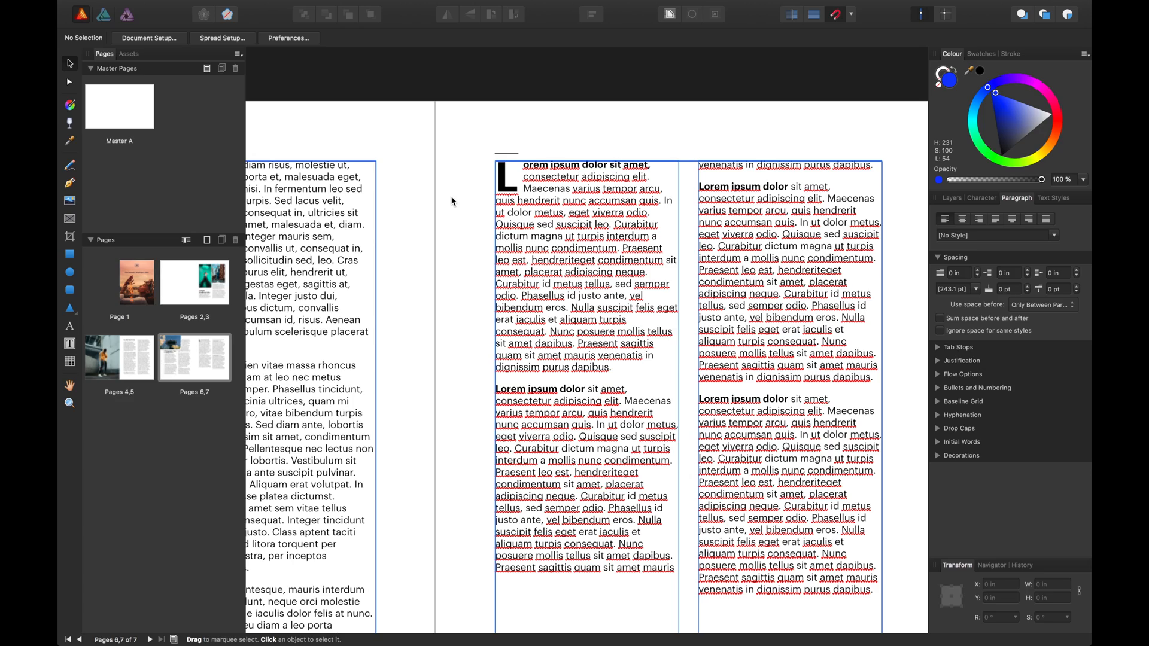
{"action": "scroll", "coordinate": [452, 202], "scroll_direction": "down", "scroll_amount": 3}
{"action": "scroll", "coordinate": [451, 202], "scroll_direction": "right", "scroll_amount": 2}
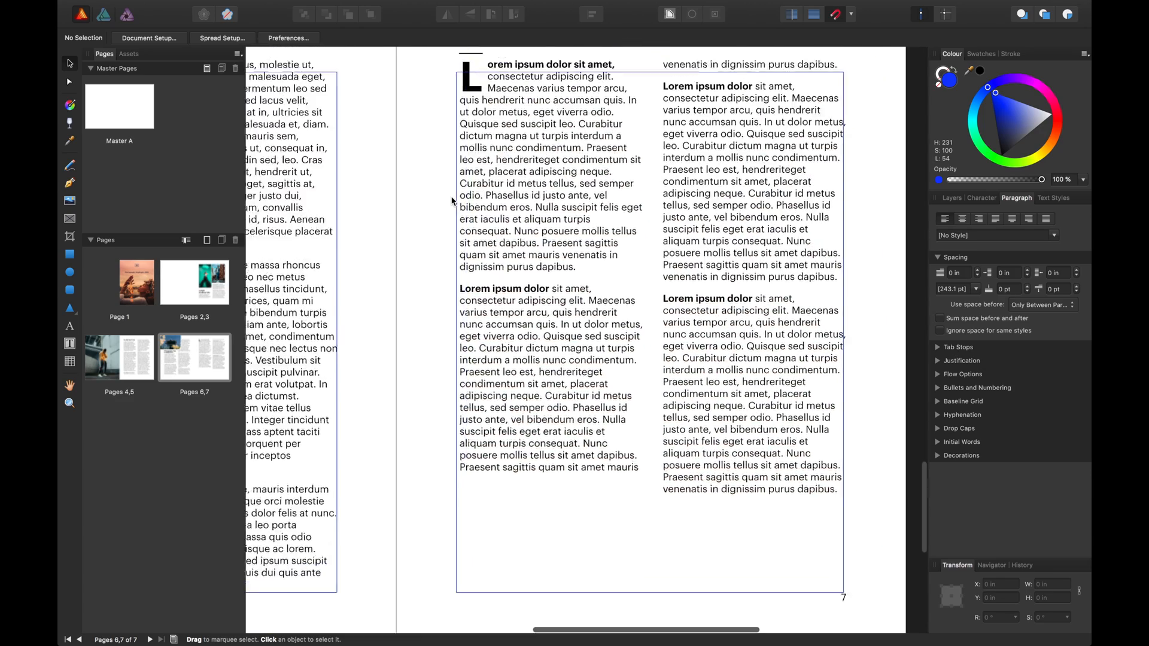
{"action": "scroll", "coordinate": [452, 201], "scroll_direction": "left", "scroll_amount": 12}
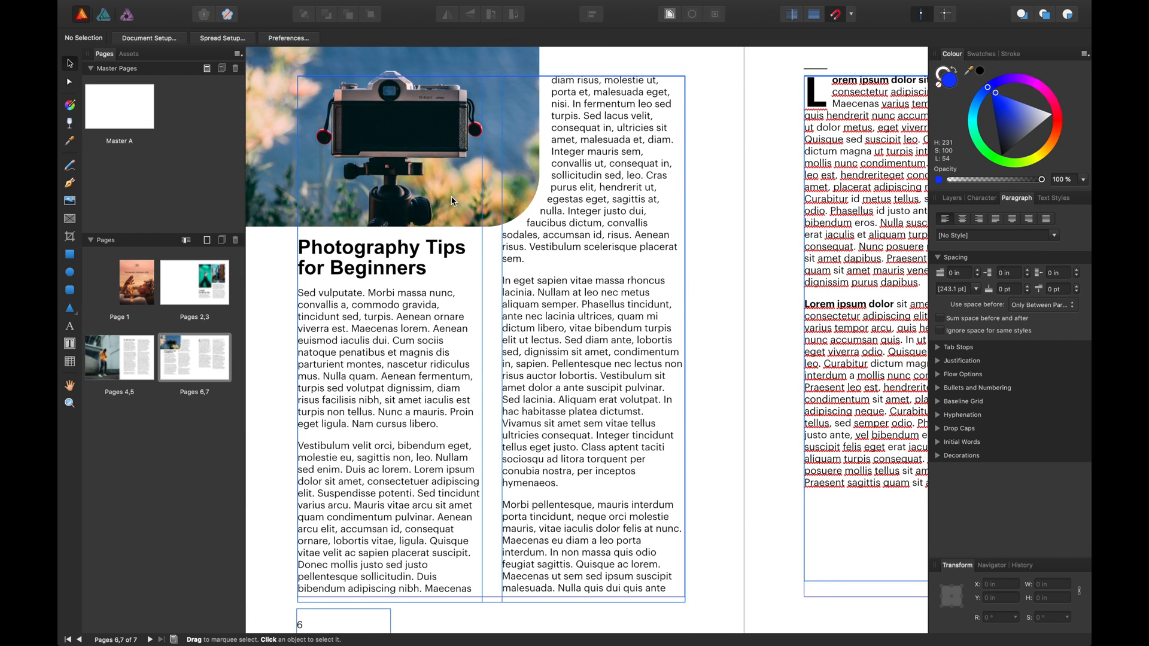
{"action": "scroll", "coordinate": [453, 201], "scroll_direction": "right", "scroll_amount": 13}
{"action": "scroll", "coordinate": [453, 201], "scroll_direction": "down", "scroll_amount": 1}
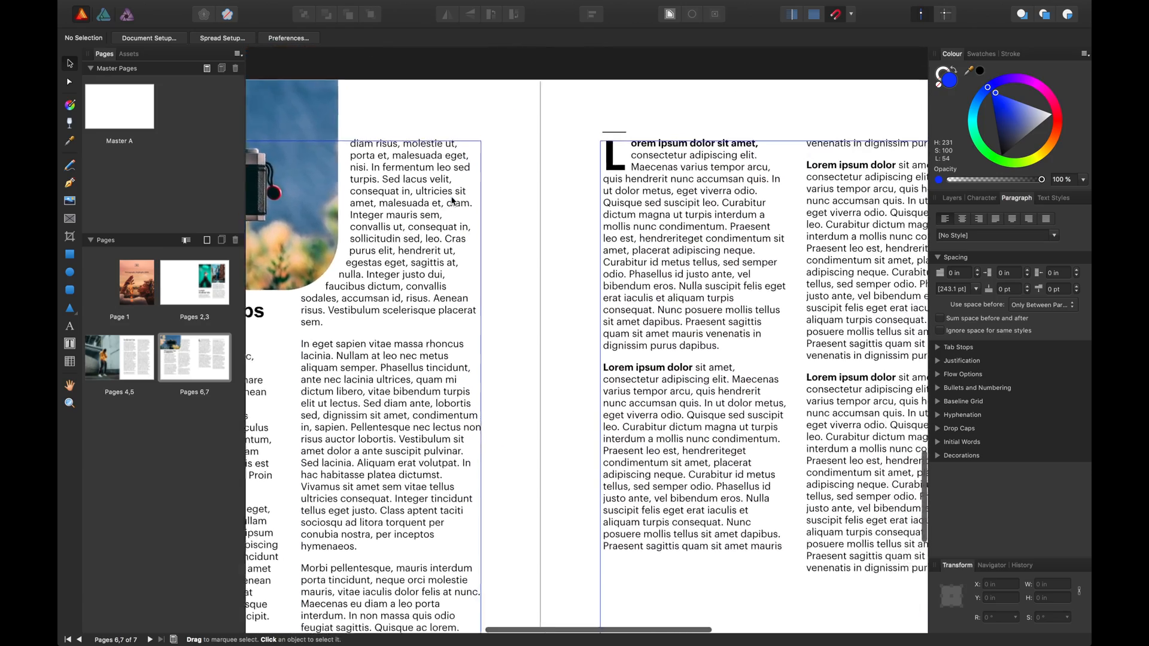
{"action": "scroll", "coordinate": [453, 201], "scroll_direction": "up", "scroll_amount": 2}
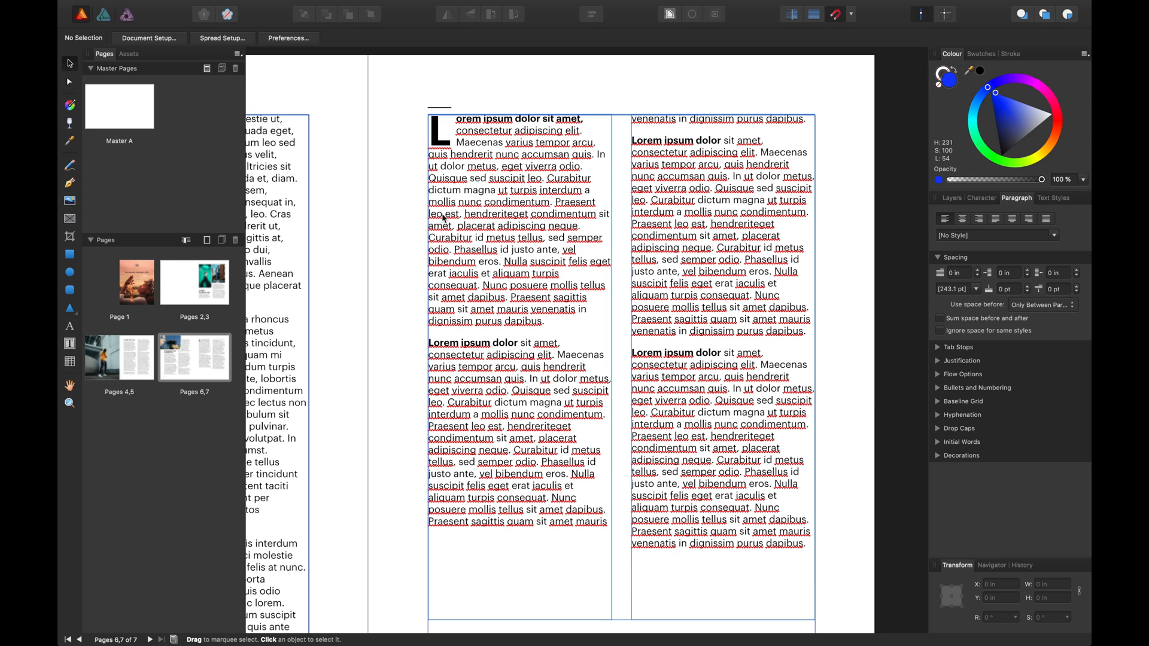
{"action": "scroll", "coordinate": [457, 220], "scroll_direction": "left", "scroll_amount": 2}
{"action": "scroll", "coordinate": [457, 220], "scroll_direction": "down", "scroll_amount": 1}
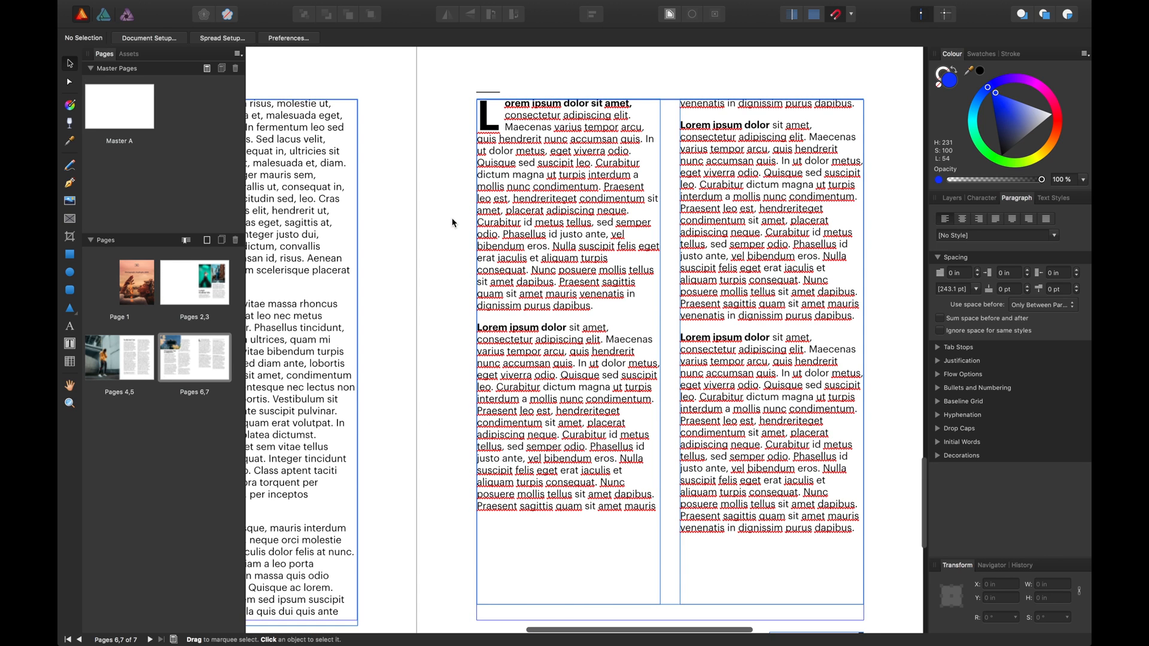